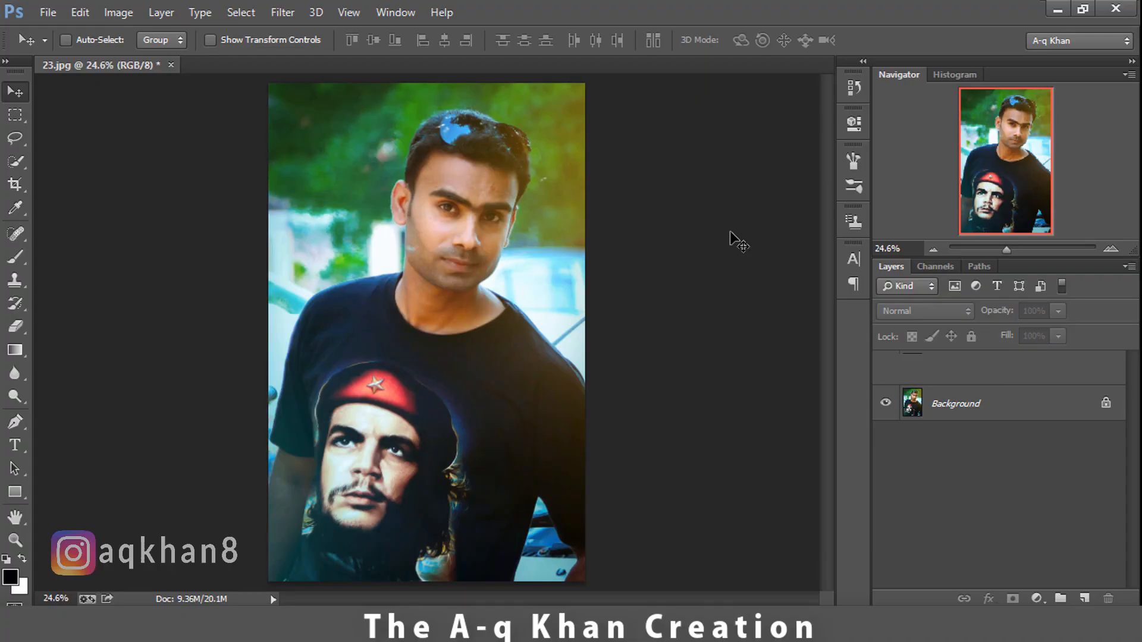
- Start a Pen path with a curved segment from the man's right cheekbone up to the forehead above his right eyebrow
{"action": "left_click", "coordinate": [23, 420]}
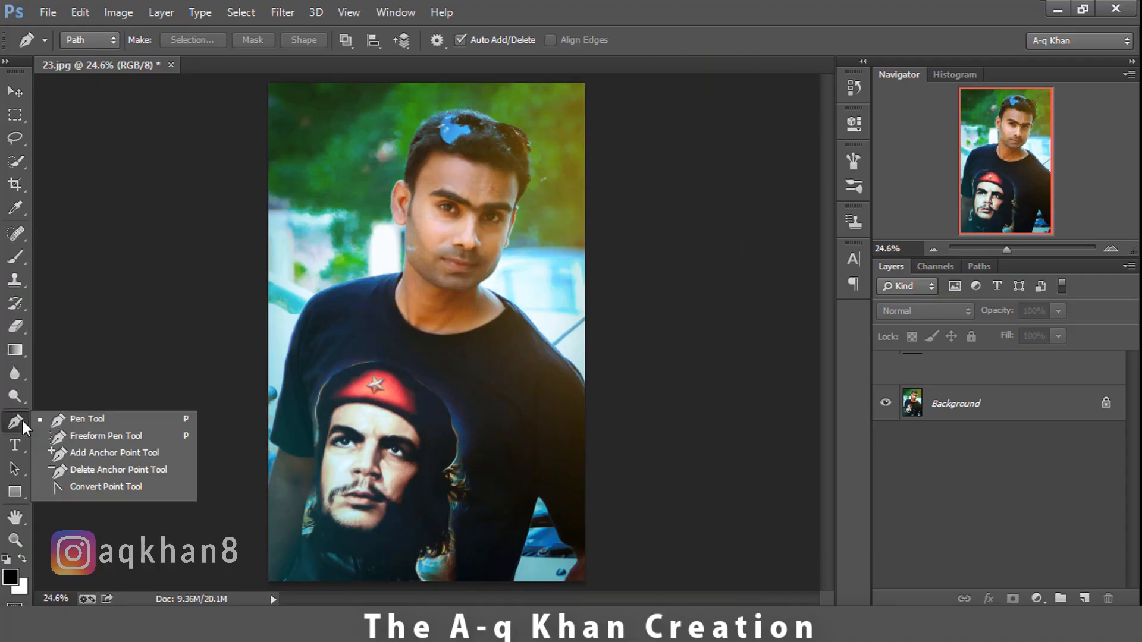
{"action": "left_click", "coordinate": [109, 426]}
{"action": "key", "text": "ctrl+plus"}
{"action": "key", "text": "ctrl+plus"}
{"action": "key", "text": "ctrl+plus"}
{"action": "key", "text": "ctrl+plus"}
{"action": "key", "text": "ctrl+plus"}
{"action": "key", "text": "ctrl+plus"}
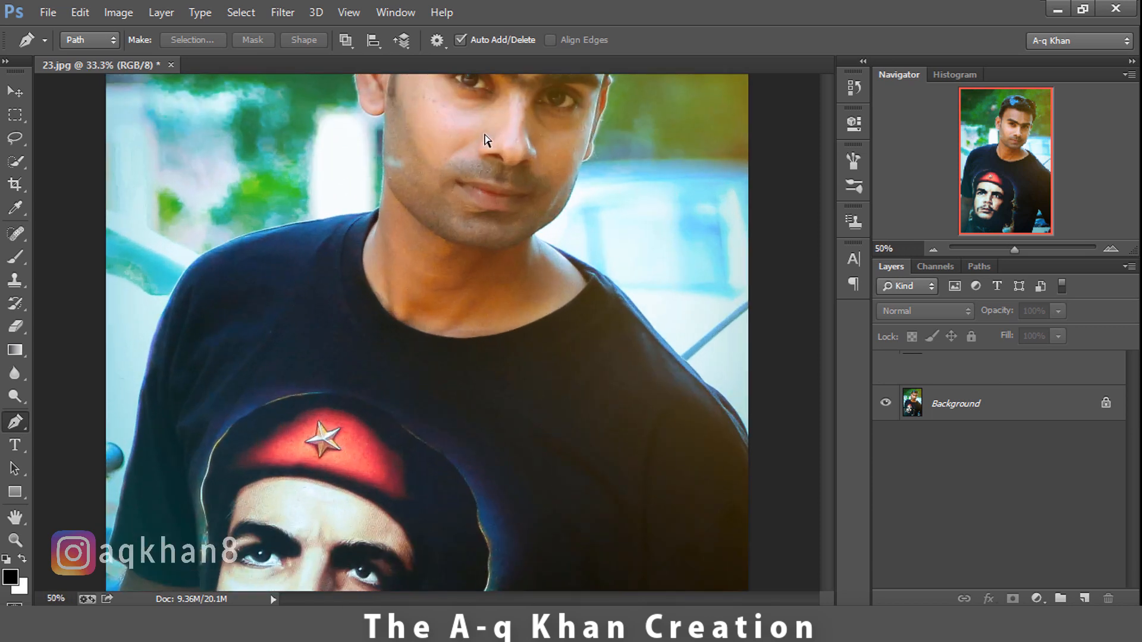
{"action": "left_click_drag", "start_coordinate": [462, 134], "coordinate": [394, 576]}
{"action": "left_click_drag", "start_coordinate": [430, 255], "coordinate": [409, 493]}
{"action": "left_click_drag", "start_coordinate": [487, 78], "coordinate": [577, 357]}
{"action": "key", "text": "ctrl+minus"}
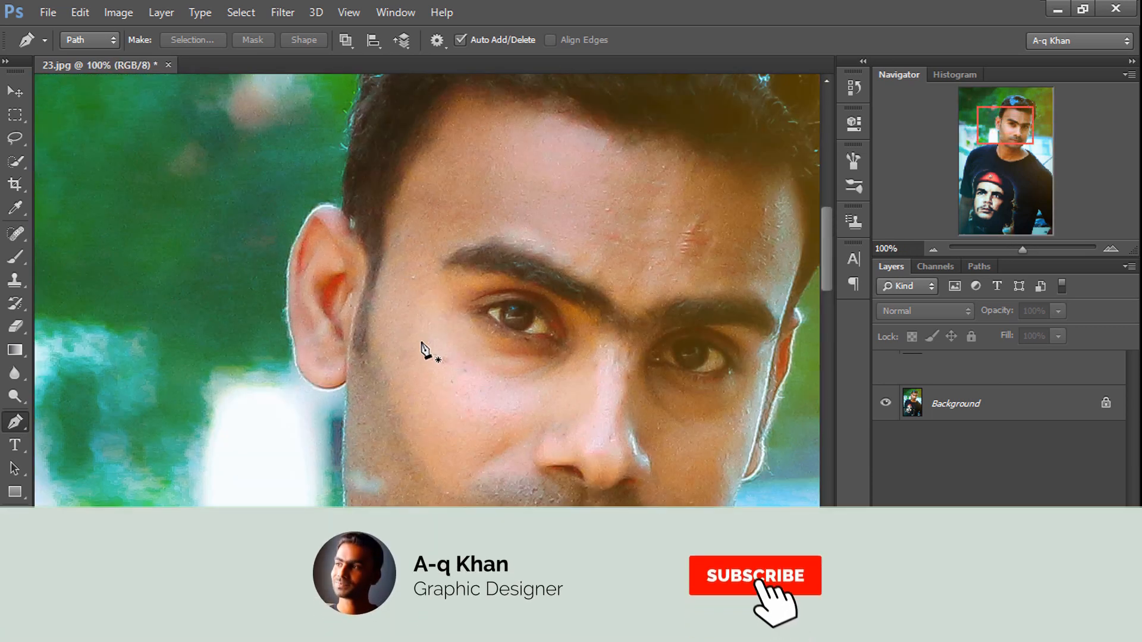
{"action": "left_click", "coordinate": [421, 342]}
{"action": "left_click_drag", "start_coordinate": [462, 217], "coordinate": [514, 174]}
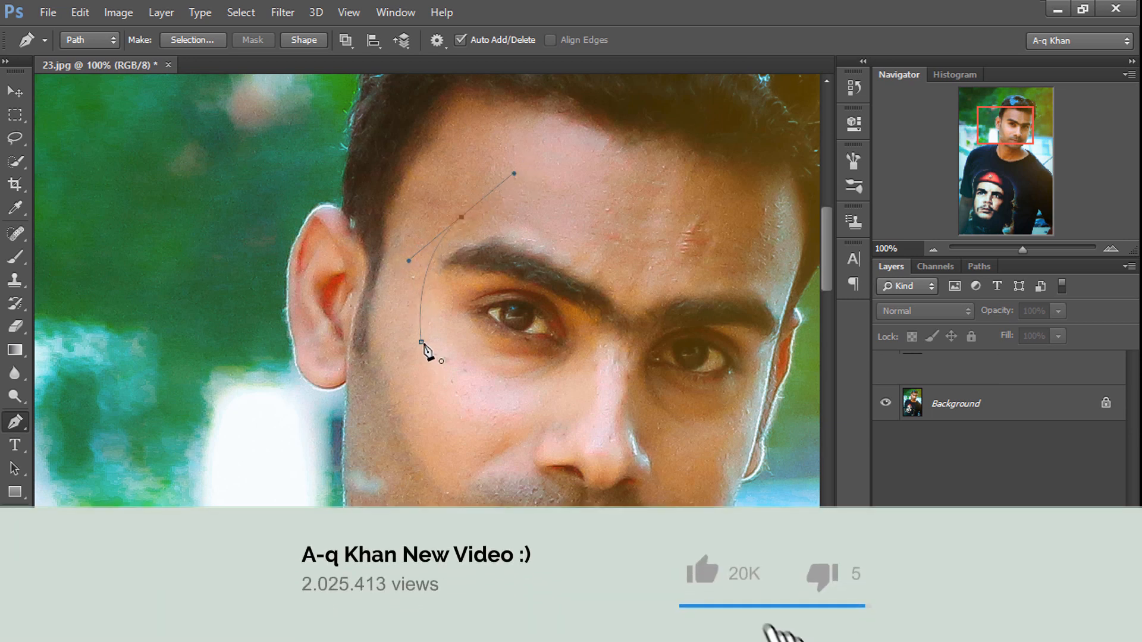
{"action": "left_click_drag", "start_coordinate": [421, 342], "coordinate": [409, 338]}
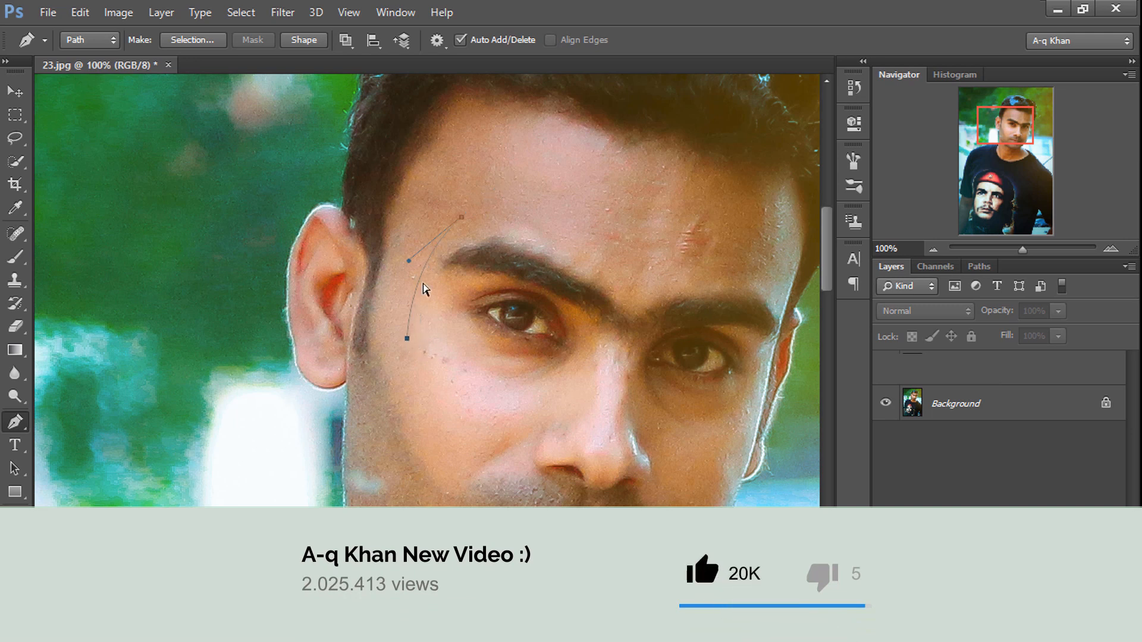
{"action": "left_click_drag", "start_coordinate": [462, 219], "coordinate": [450, 208]}
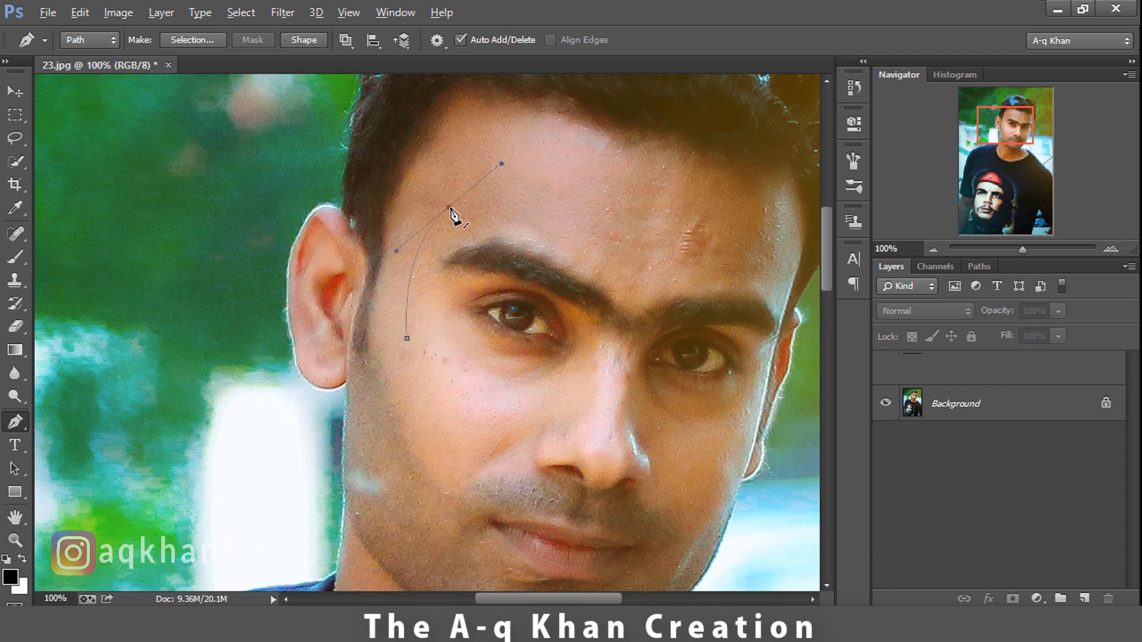
- Continue the path in curves above both eyebrows, across the lower forehead
{"action": "left_click", "coordinate": [450, 208], "text": "alt"}
{"action": "left_click_drag", "start_coordinate": [626, 253], "coordinate": [666, 275]}
{"action": "left_click", "coordinate": [577, 226], "text": "alt"}
{"action": "left_click_drag", "start_coordinate": [742, 240], "coordinate": [754, 228]}
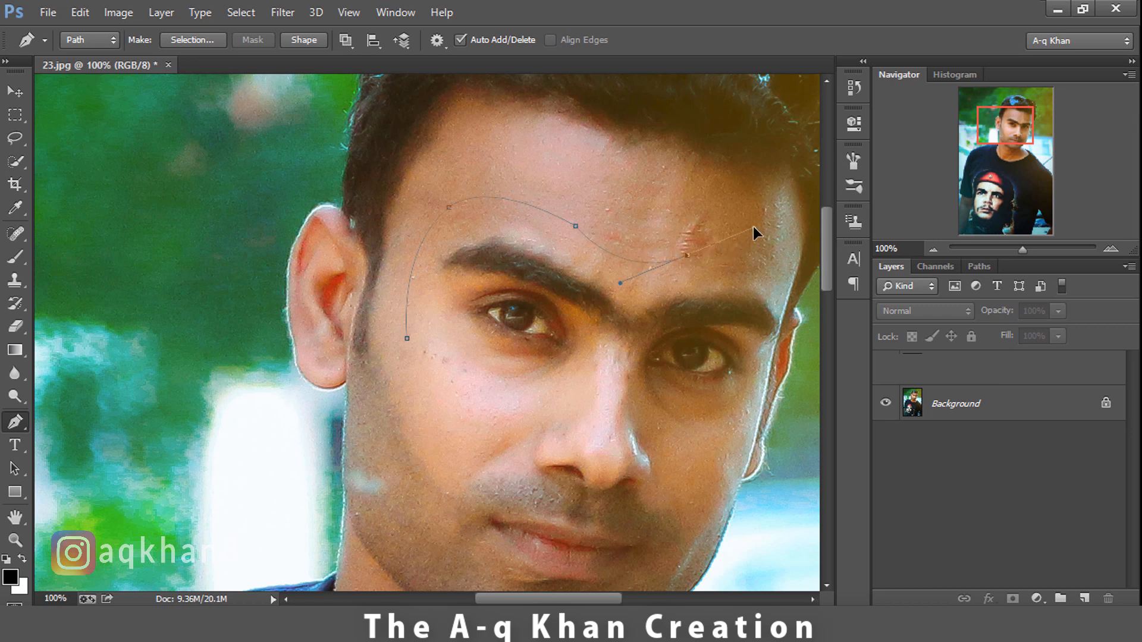
{"action": "left_click", "coordinate": [687, 257], "text": "alt"}
- Bring the path down past the man's left eye, back under both eyes and over the nose bridge to the starting point
{"action": "left_click_drag", "start_coordinate": [765, 387], "coordinate": [695, 426]}
{"action": "left_click", "coordinate": [765, 388], "text": "alt"}
{"action": "left_click_drag", "start_coordinate": [533, 406], "coordinate": [479, 432]}
{"action": "left_click", "coordinate": [552, 391], "text": "alt"}
{"action": "left_click_drag", "start_coordinate": [471, 390], "coordinate": [430, 376]}
{"action": "left_click", "coordinate": [471, 389], "text": "alt"}
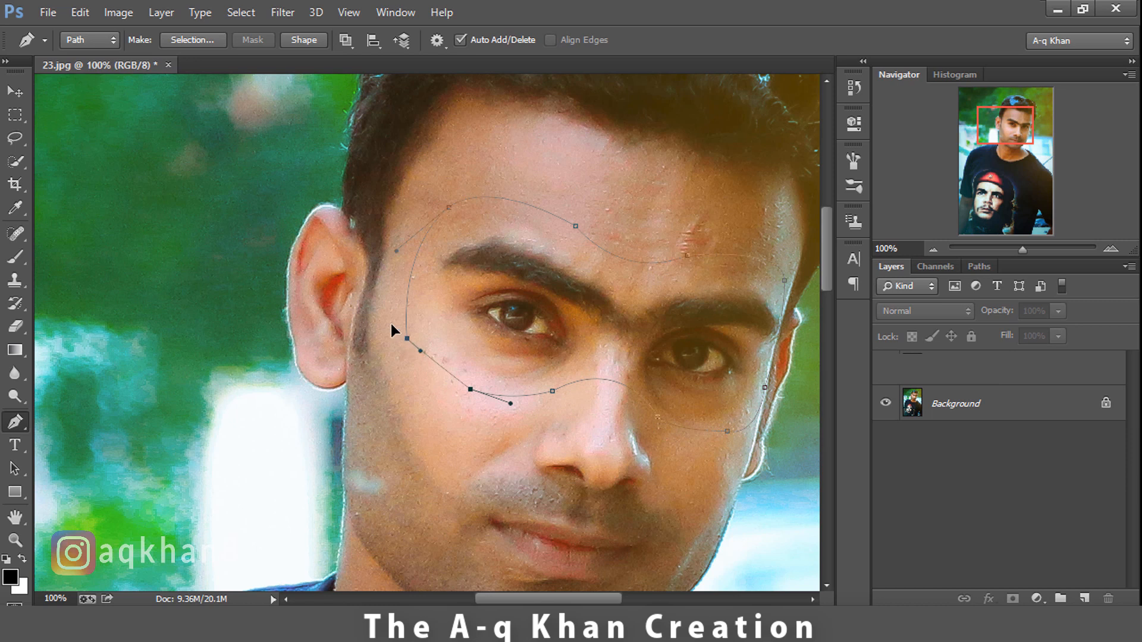
- Convert the closed path around the eyes into a selection
{"action": "right_click", "coordinate": [436, 350]}
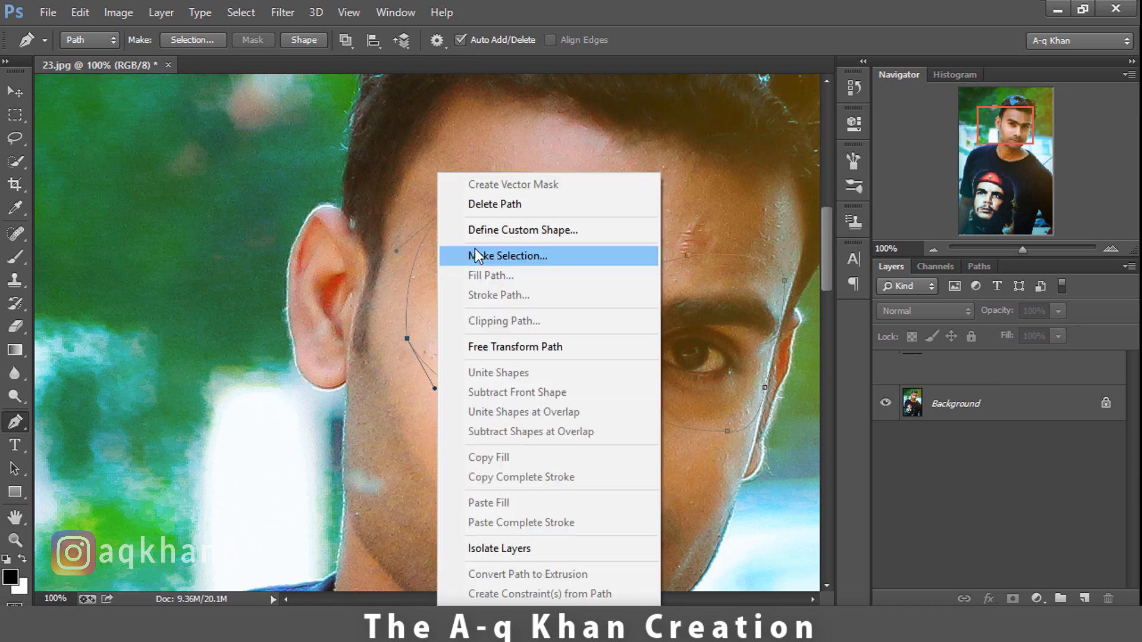
{"action": "left_click", "coordinate": [489, 256]}
{"action": "left_click", "coordinate": [676, 171]}
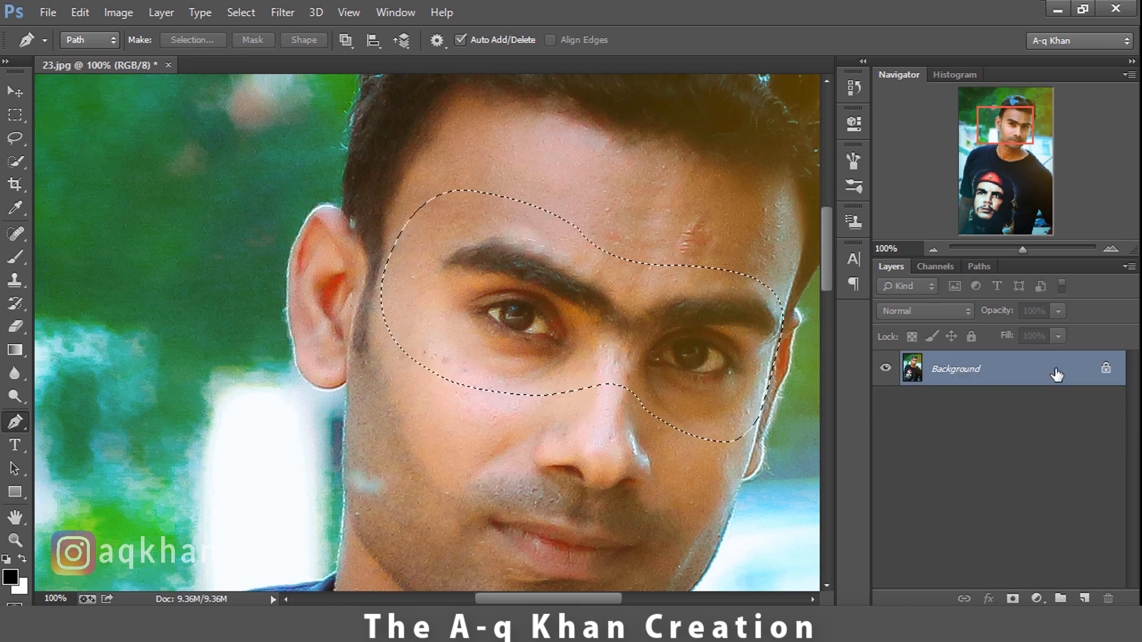
- Duplicate the Background layer and mask the copy to the eye-area selection, keeping the original layer visible
{"action": "left_click_drag", "start_coordinate": [1057, 374], "coordinate": [1084, 597]}
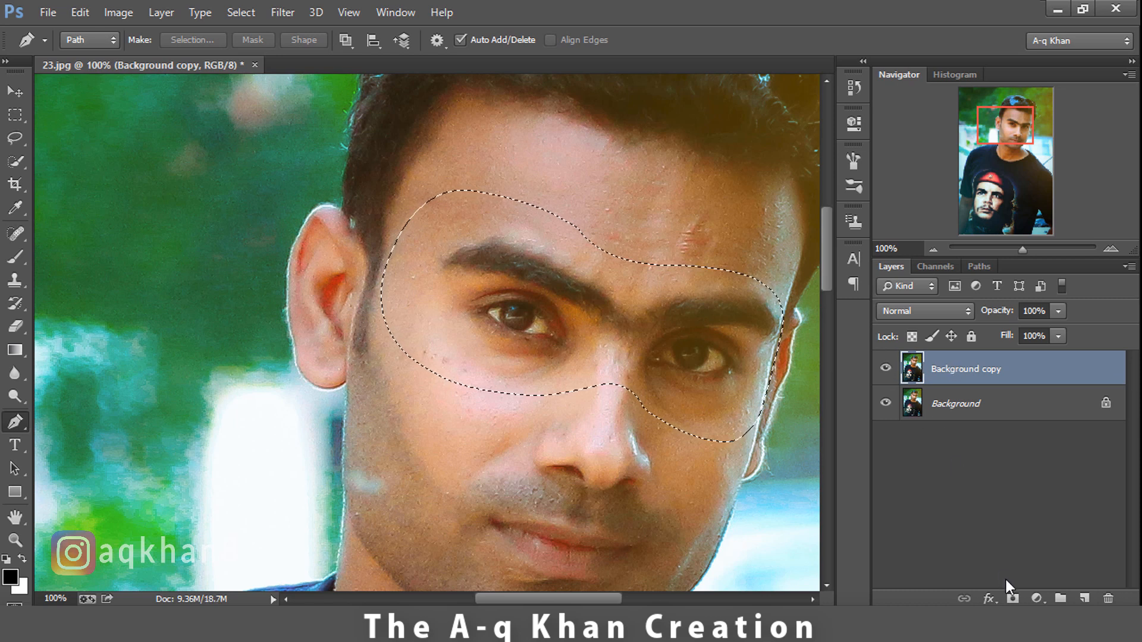
{"action": "left_click", "coordinate": [1013, 597]}
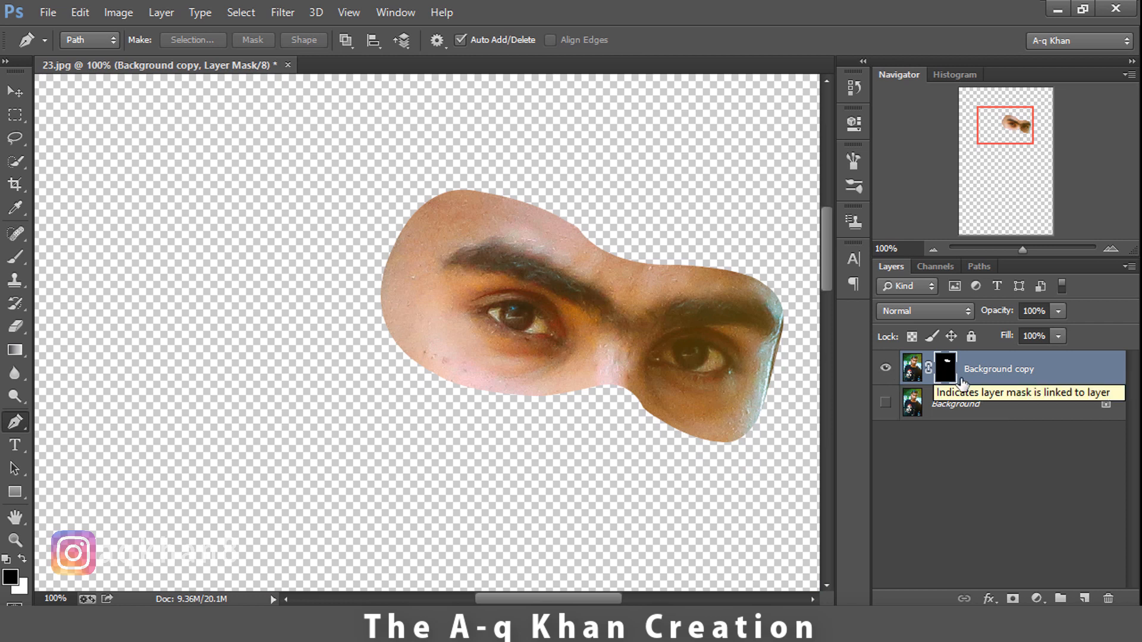
{"action": "key", "text": "ctrl+z"}
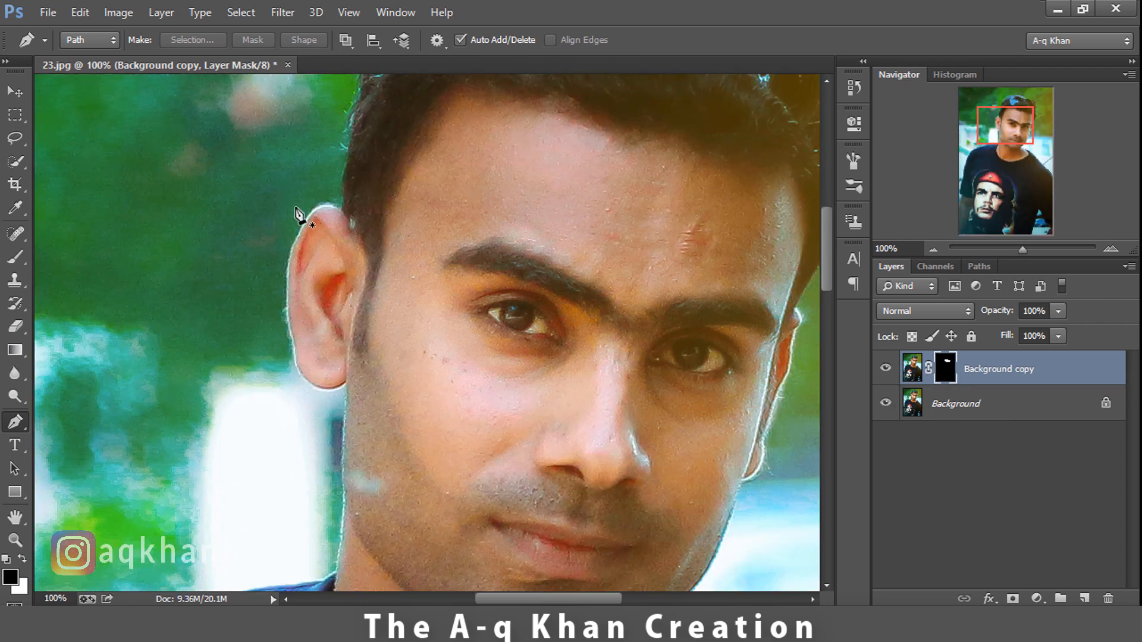
- Place the tiger image from the backgrounds folder into the document
{"action": "left_click", "coordinate": [48, 12]}
{"action": "left_click", "coordinate": [59, 250]}
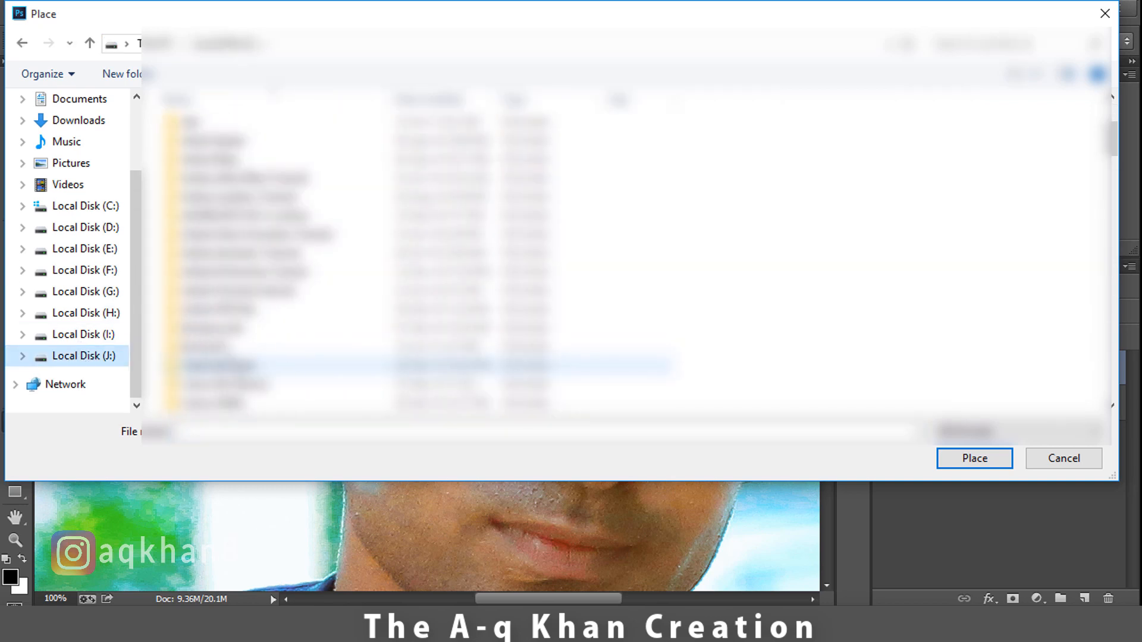
{"action": "double_click", "coordinate": [242, 365]}
{"action": "scroll", "coordinate": [244, 335], "scroll_direction": "down", "scroll_amount": 15}
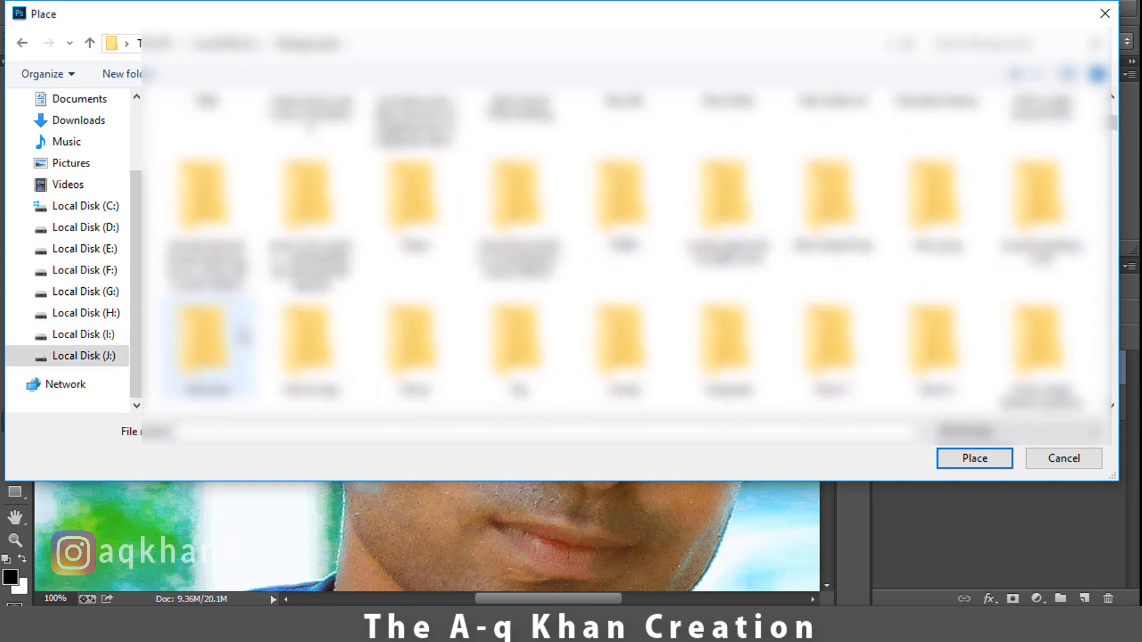
{"action": "scroll", "coordinate": [244, 335], "scroll_direction": "down", "scroll_amount": 5}
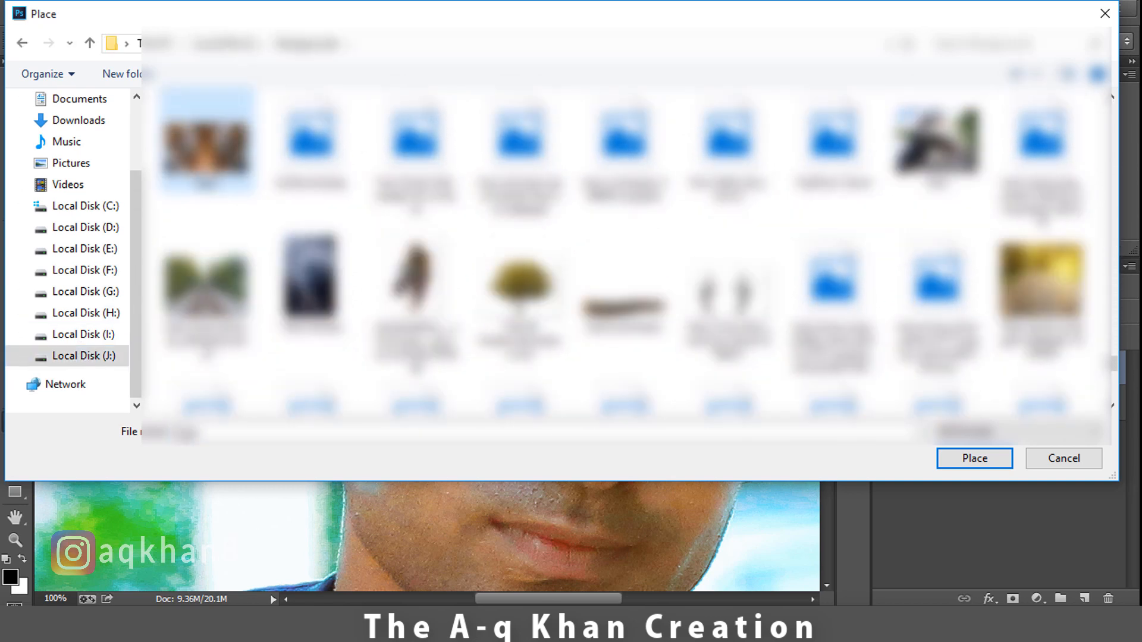
{"action": "left_click", "coordinate": [947, 465]}
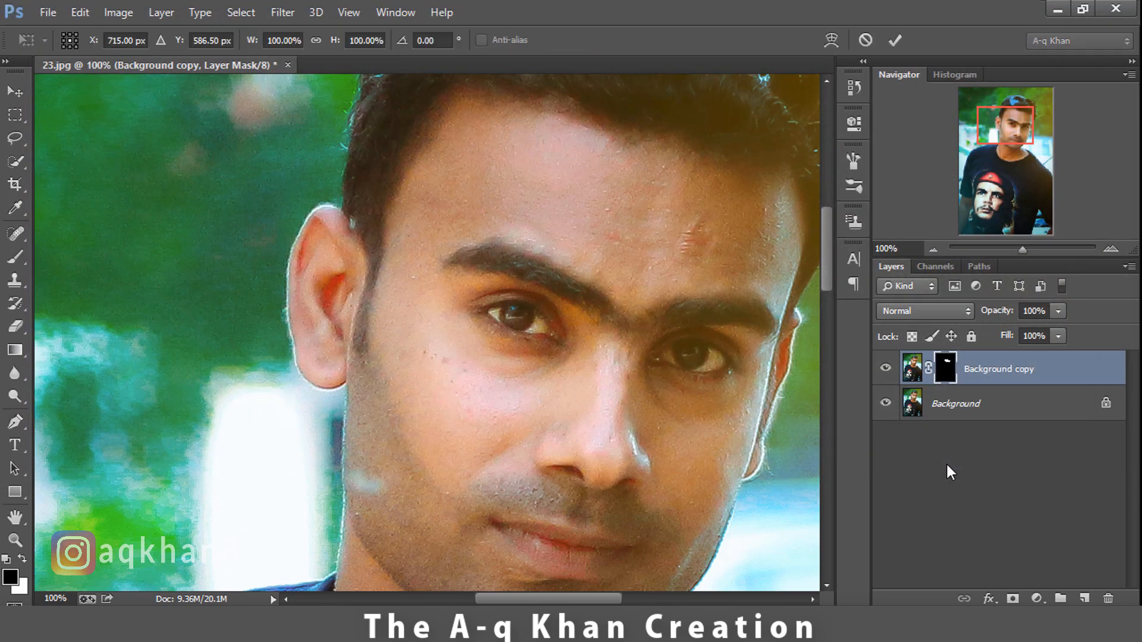
- Position the tiger image over the man's eyes, scaled to about 118.5% and rotated 10.79°
{"action": "left_click_drag", "start_coordinate": [427, 290], "coordinate": [578, 306]}
{"action": "left_click_drag", "start_coordinate": [585, 221], "coordinate": [461, 198]}
{"action": "left_click_drag", "start_coordinate": [607, 235], "coordinate": [674, 243]}
{"action": "left_click_drag", "start_coordinate": [593, 312], "coordinate": [608, 313]}
{"action": "key", "text": "p"}
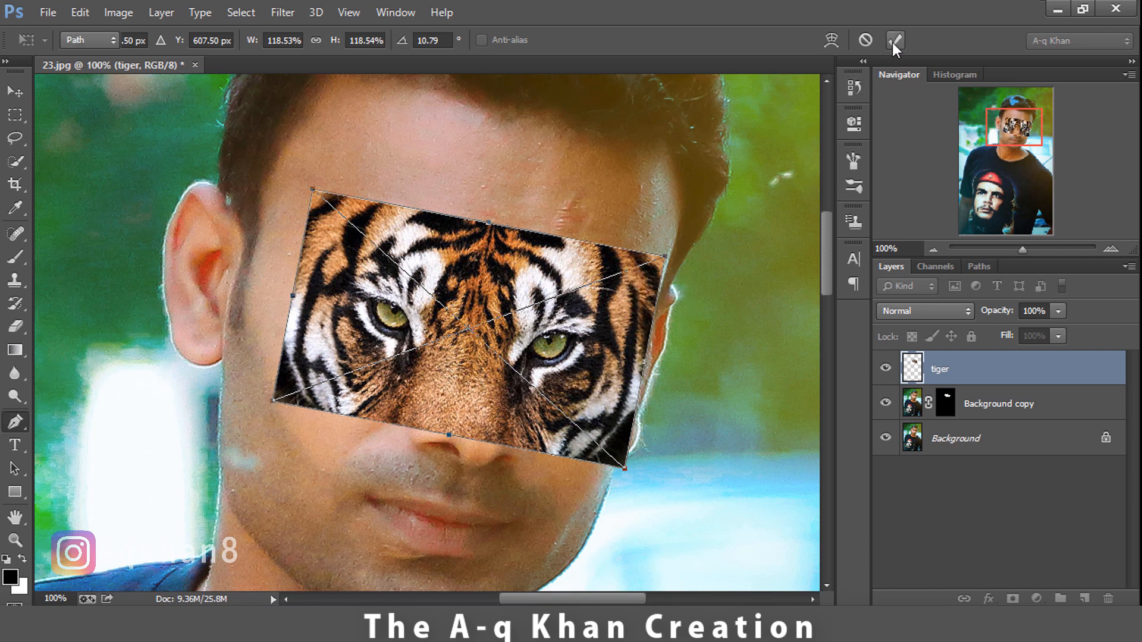
{"action": "left_click", "coordinate": [896, 40]}
- Lower the tiger layer's opacity to 17% and enlarge it to about 134%, aligning the tiger's eyes with the man's eyes
{"action": "left_click", "coordinate": [1059, 337]}
{"action": "left_click_drag", "start_coordinate": [1020, 331], "coordinate": [983, 333]}
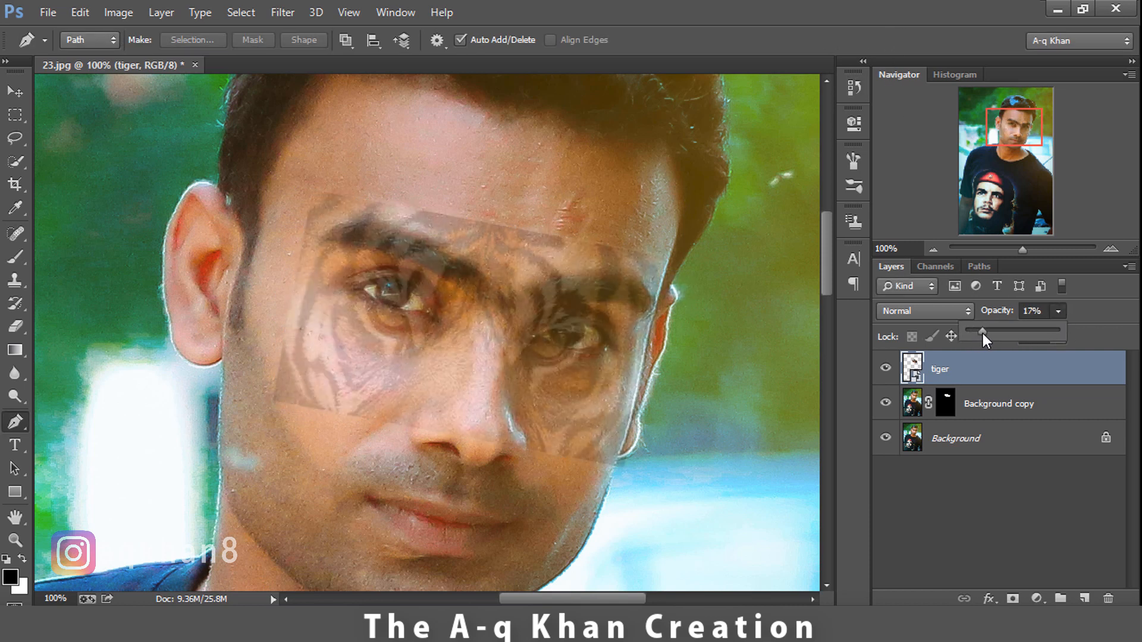
{"action": "key", "text": "v"}
{"action": "left_click", "coordinate": [210, 40]}
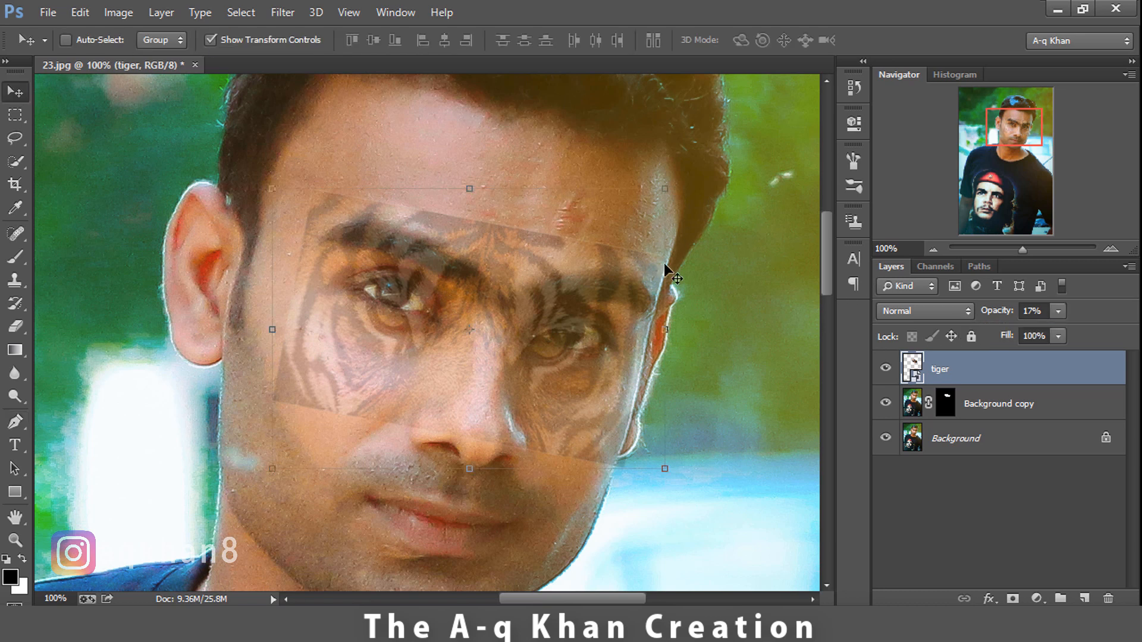
{"action": "left_click_drag", "start_coordinate": [669, 183], "coordinate": [693, 249]}
{"action": "key", "text": "Up"}
{"action": "key", "text": "Up"}
{"action": "key", "text": "Up"}
{"action": "key", "text": "Up"}
{"action": "key", "text": "Up"}
{"action": "key", "text": "Up"}
{"action": "key", "text": "Up"}
{"action": "key", "text": "Up"}
{"action": "key", "text": "Up"}
{"action": "key", "text": "Up"}
{"action": "key", "text": "Up"}
{"action": "key", "text": "Up"}
{"action": "key", "text": "Up"}
{"action": "key", "text": "Up"}
{"action": "key", "text": "Up"}
{"action": "key", "text": "Up"}
{"action": "key", "text": "Up"}
{"action": "key", "text": "Up"}
{"action": "key", "text": "Up"}
{"action": "key", "text": "Up"}
{"action": "key", "text": "Right"}
{"action": "key", "text": "Right"}
{"action": "key", "text": "Right"}
{"action": "key", "text": "Right"}
{"action": "key", "text": "Right"}
{"action": "key", "text": "Right"}
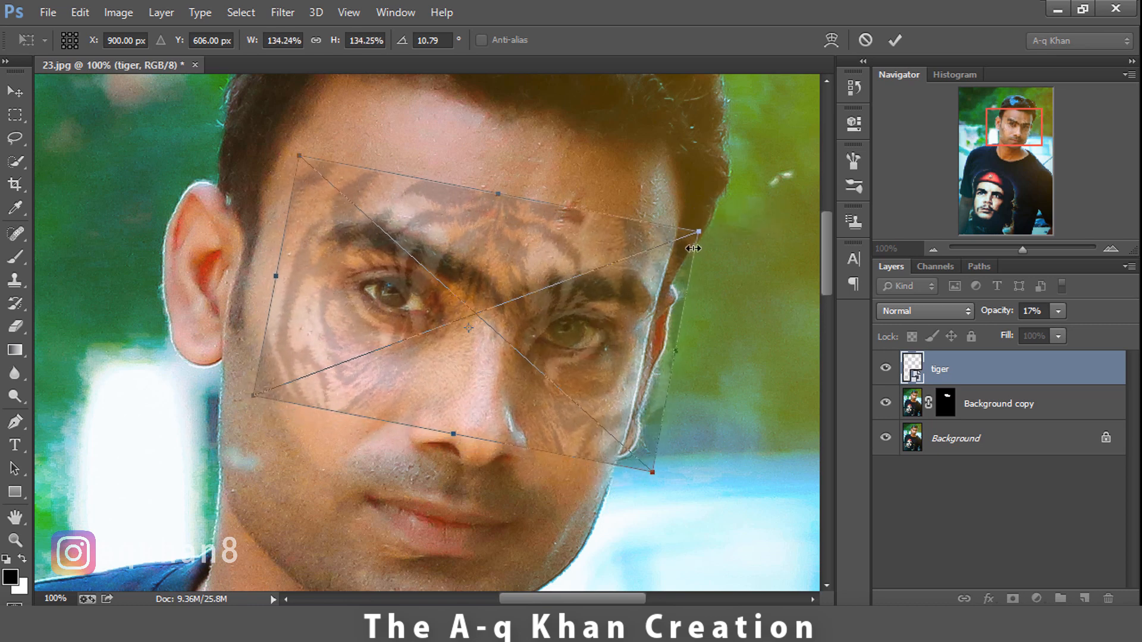
{"action": "left_click", "coordinate": [893, 40]}
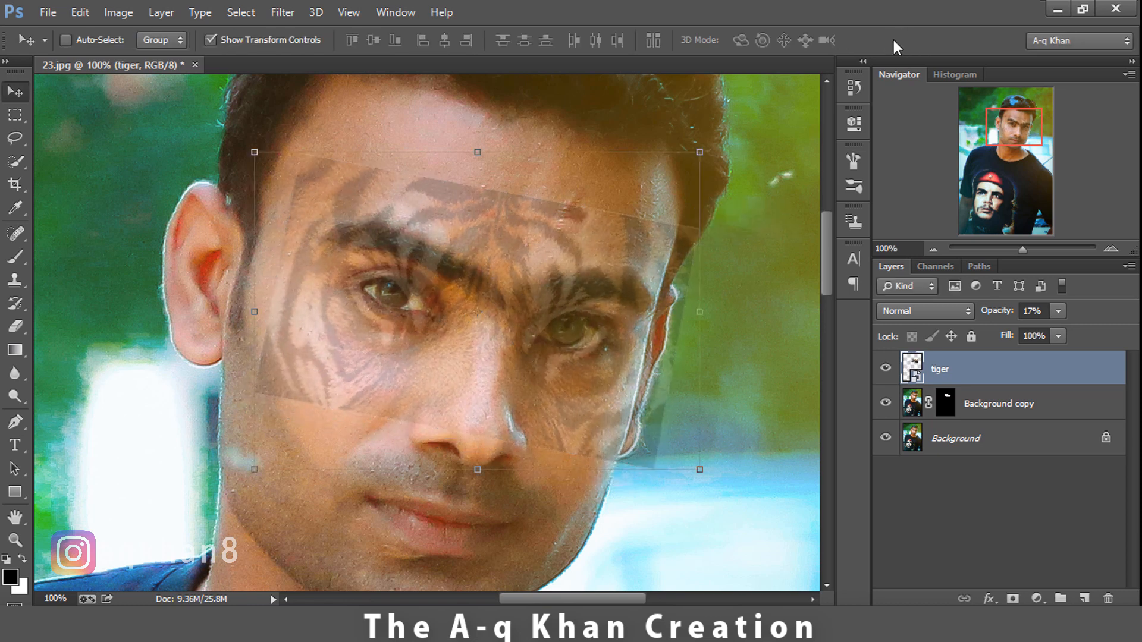
{"action": "left_click", "coordinate": [211, 40]}
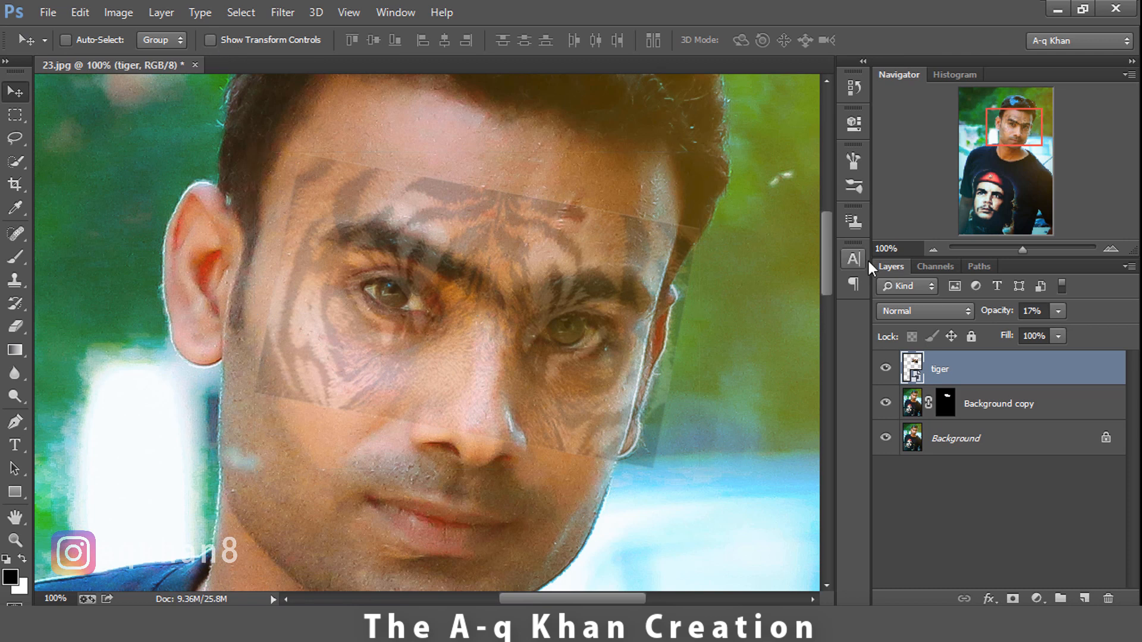
- Set the tiger layer's opacity to 100% and clip it to the masked Background copy layer
{"action": "left_click", "coordinate": [1059, 311]}
{"action": "left_click_drag", "start_coordinate": [1058, 330], "coordinate": [1132, 331]}
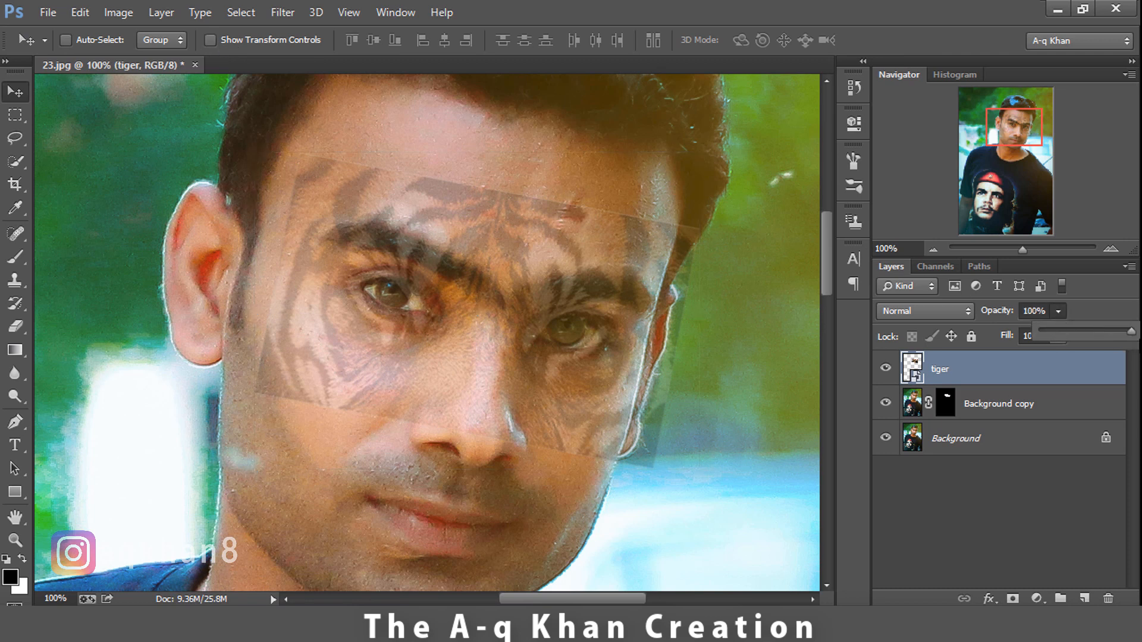
{"action": "right_click", "coordinate": [1056, 378]}
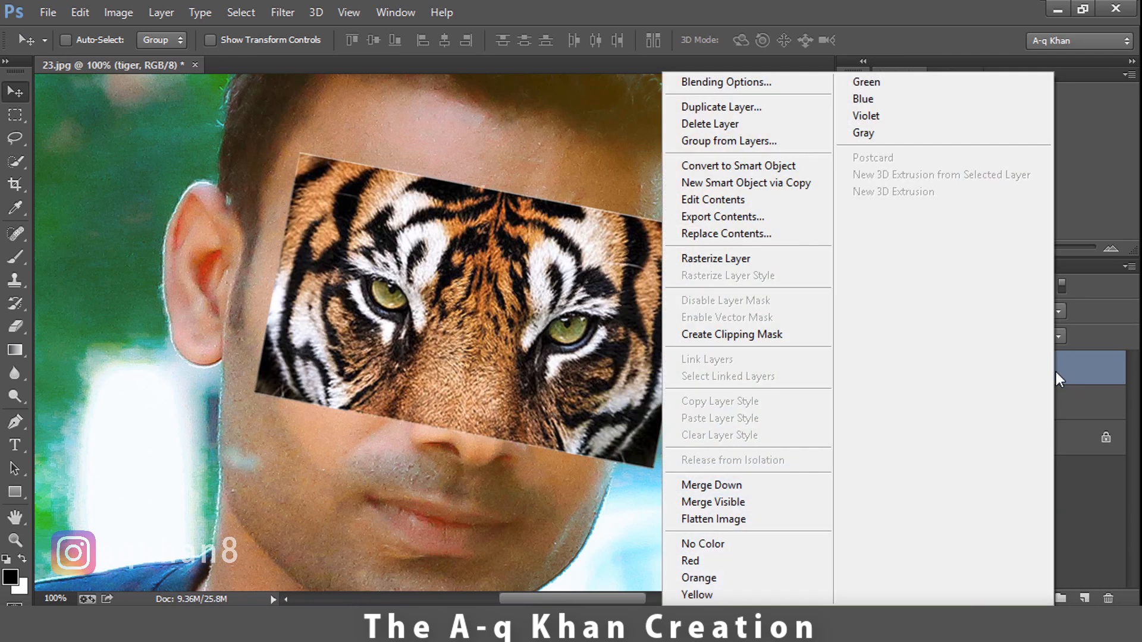
{"action": "left_click", "coordinate": [773, 337]}
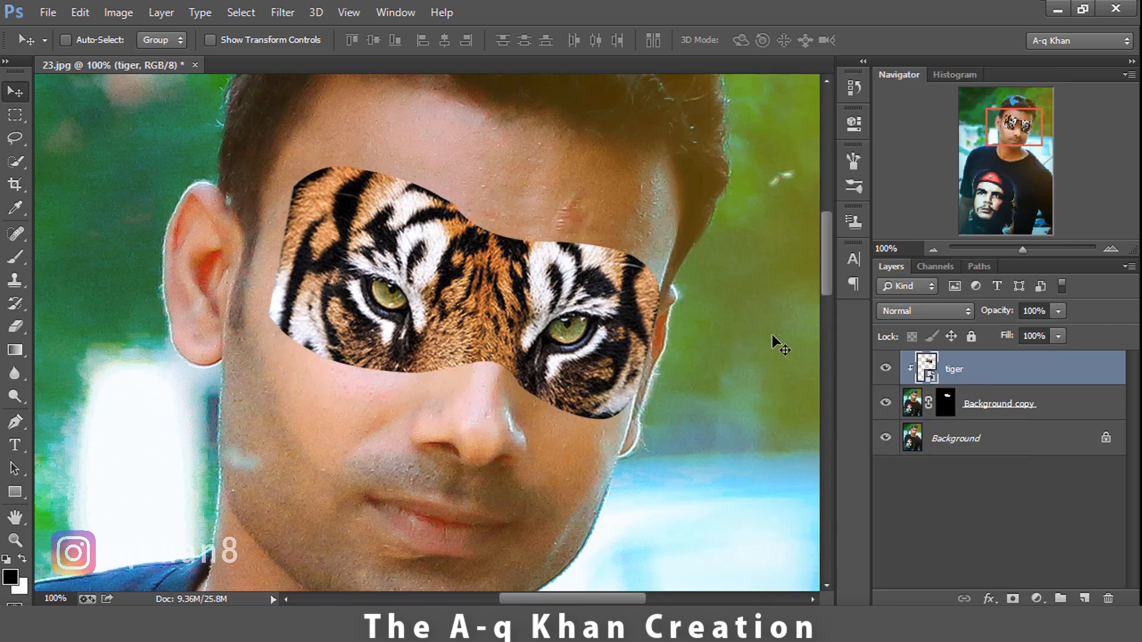
- Hide and show the tiger layer to check how its eyes line up with the man's eyes
{"action": "left_click", "coordinate": [884, 370]}
{"action": "left_click", "coordinate": [883, 370]}
{"action": "mouse_move", "coordinate": [509, 309]}
{"action": "left_mouse_down"}
{"action": "mouse_move", "coordinate": [491, 306]}
{"action": "mouse_move", "coordinate": [518, 321]}
{"action": "left_mouse_up"}
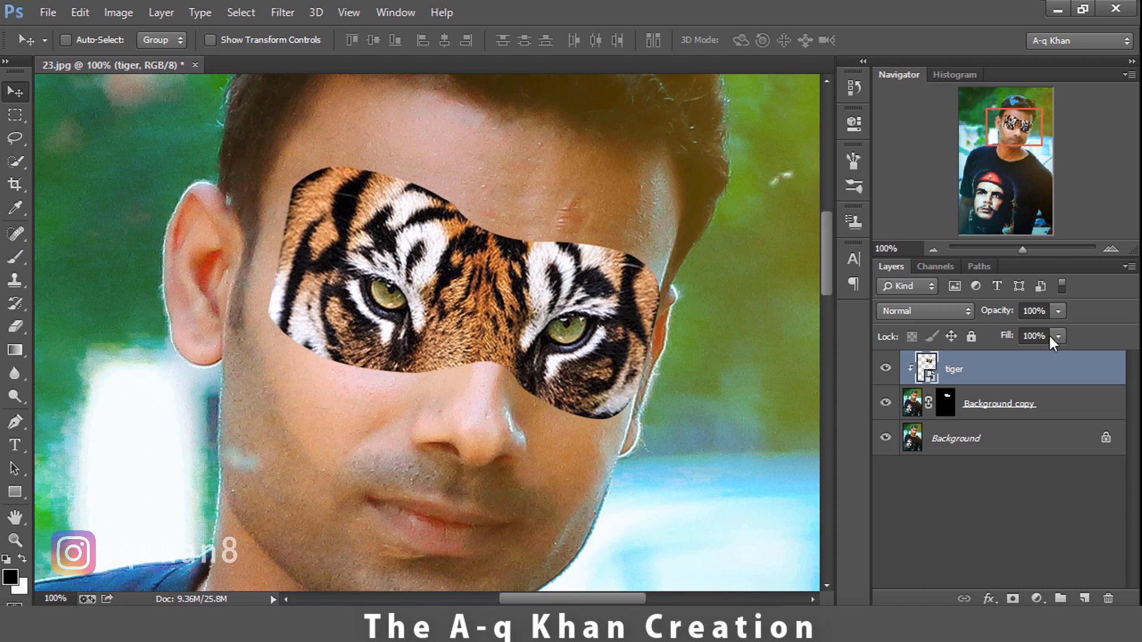
- Lower the tiger layer's opacity to 52% and enlarge it to about 150%, repositioning it to fill the masked eye area
{"action": "left_click", "coordinate": [1058, 311]}
{"action": "left_click_drag", "start_coordinate": [1061, 328], "coordinate": [1015, 332]}
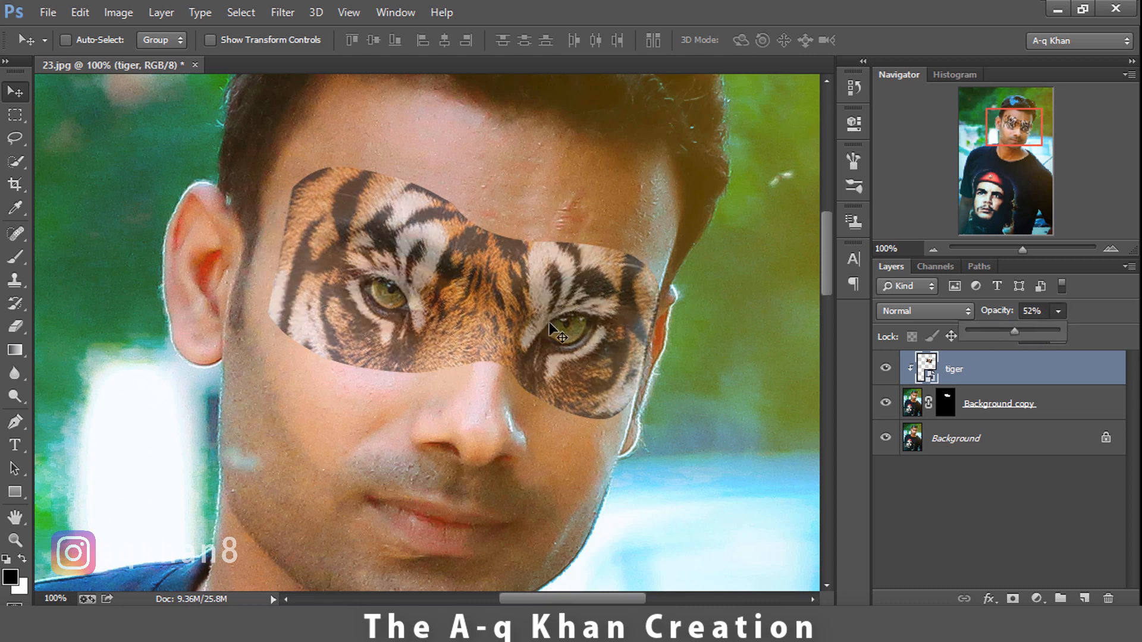
{"action": "left_click_drag", "start_coordinate": [548, 323], "coordinate": [555, 326]}
{"action": "left_click", "coordinate": [210, 40]}
{"action": "left_click_drag", "start_coordinate": [261, 475], "coordinate": [254, 481]}
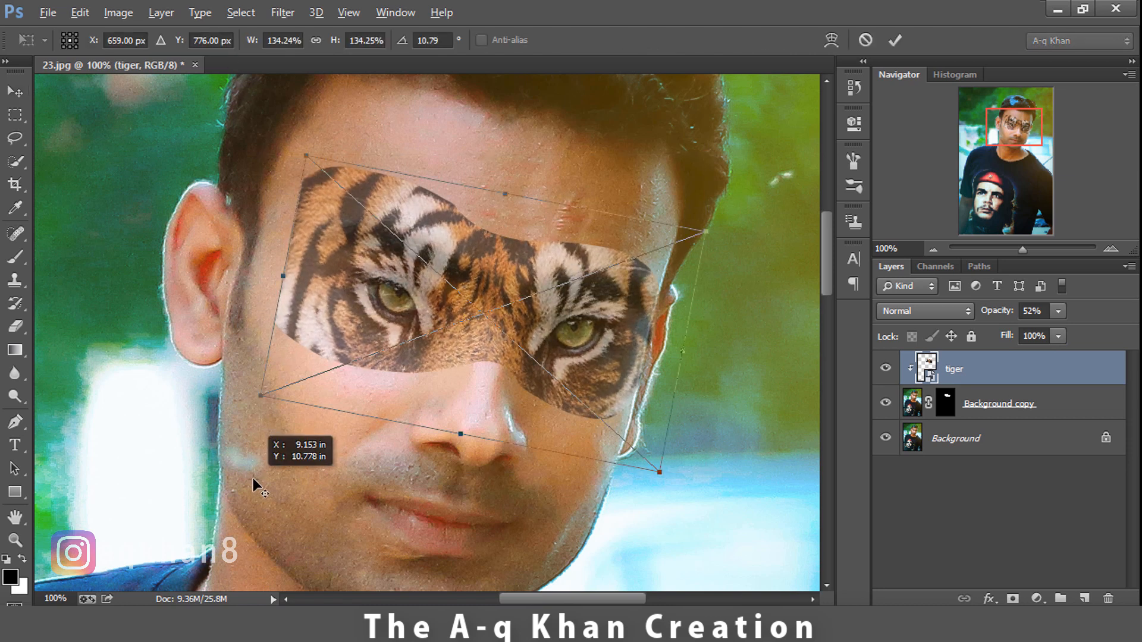
{"action": "left_click_drag", "start_coordinate": [260, 395], "coordinate": [244, 409]}
{"action": "mouse_move", "coordinate": [454, 368]}
{"action": "left_mouse_down"}
{"action": "mouse_move", "coordinate": [468, 377]}
{"action": "mouse_move", "coordinate": [453, 393]}
{"action": "mouse_move", "coordinate": [464, 384]}
{"action": "left_mouse_up"}
{"action": "mouse_move", "coordinate": [429, 313]}
{"action": "left_mouse_down"}
{"action": "mouse_move", "coordinate": [421, 309]}
{"action": "mouse_move", "coordinate": [430, 308]}
{"action": "left_mouse_up"}
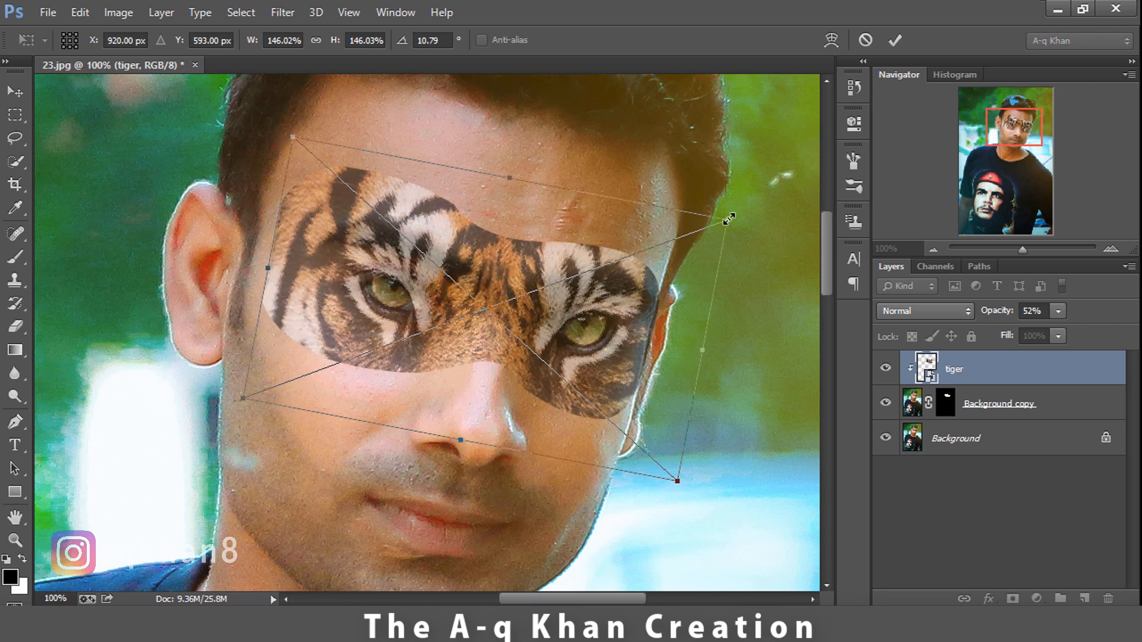
{"action": "left_click_drag", "start_coordinate": [730, 219], "coordinate": [765, 194]}
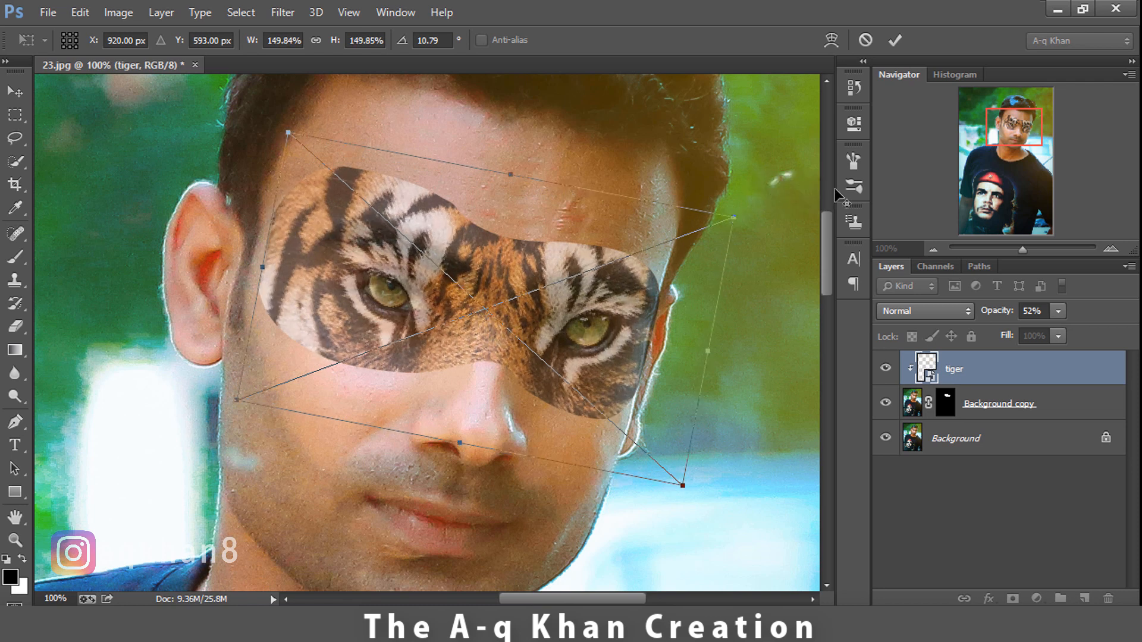
{"action": "left_click", "coordinate": [895, 40]}
{"action": "left_click", "coordinate": [210, 40]}
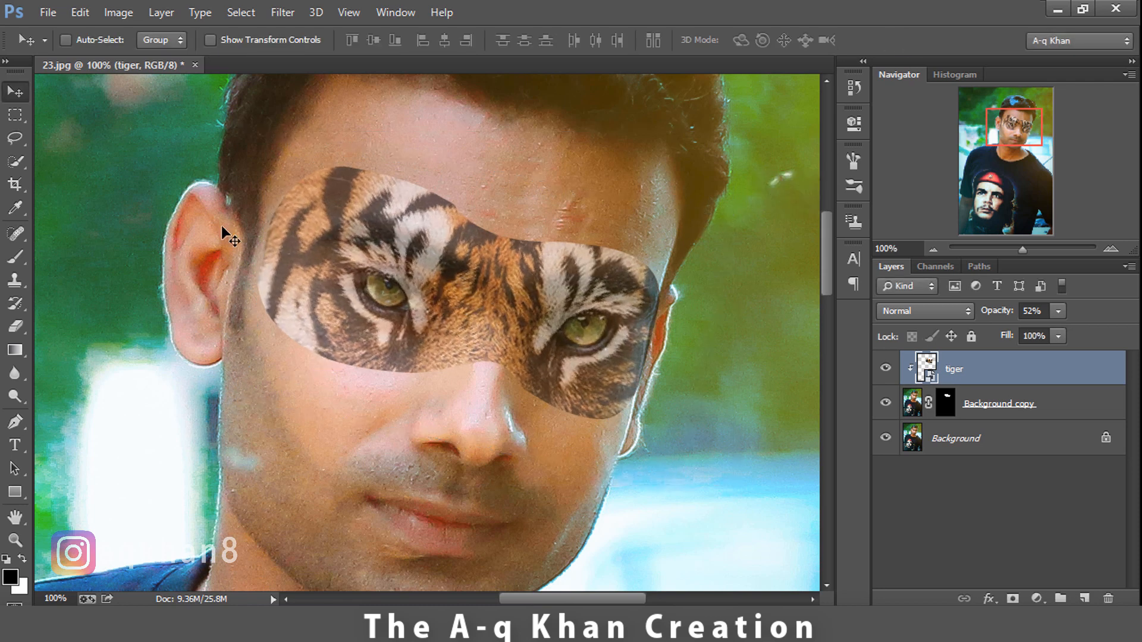
- Nudge the tiger layer slightly to the left and set its opacity to 100%, showing the whole image
{"action": "key", "text": "Left"}
{"action": "key", "text": "Left"}
{"action": "key", "text": "Left"}
{"action": "key", "text": "Left"}
{"action": "key", "text": "Left"}
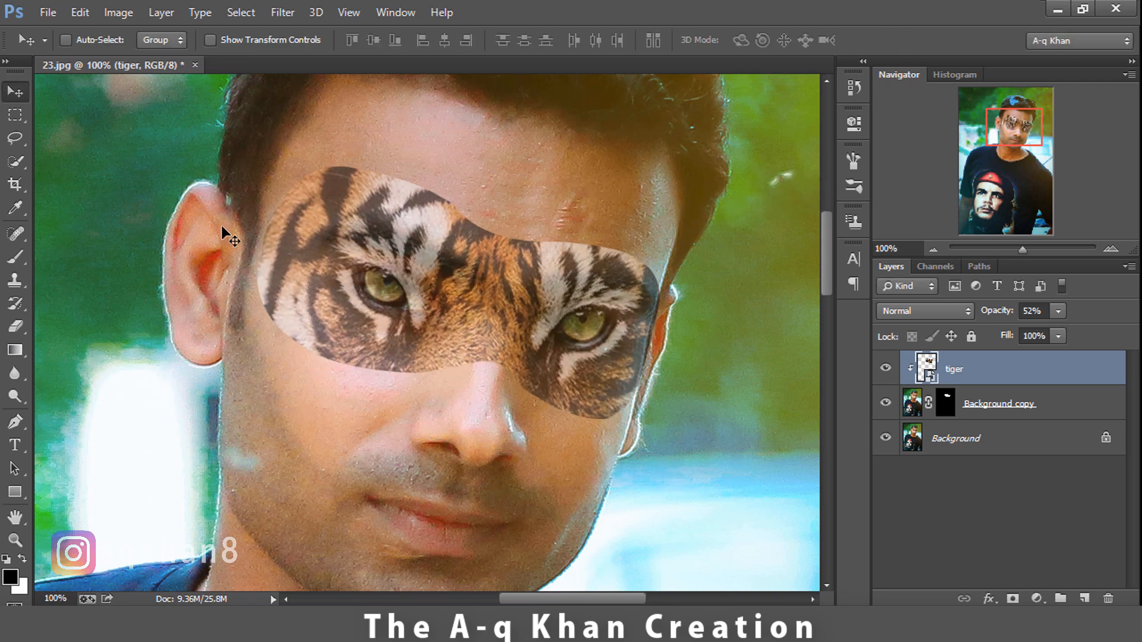
{"action": "left_click_drag", "start_coordinate": [1058, 311], "coordinate": [1117, 334]}
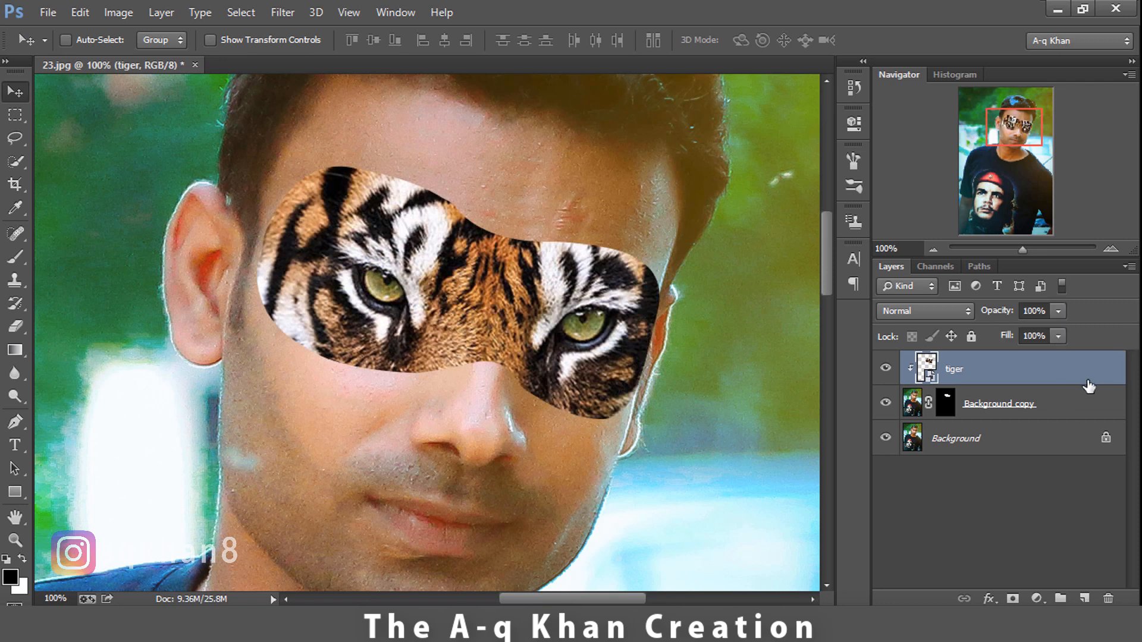
{"action": "key", "text": "ctrl+0"}
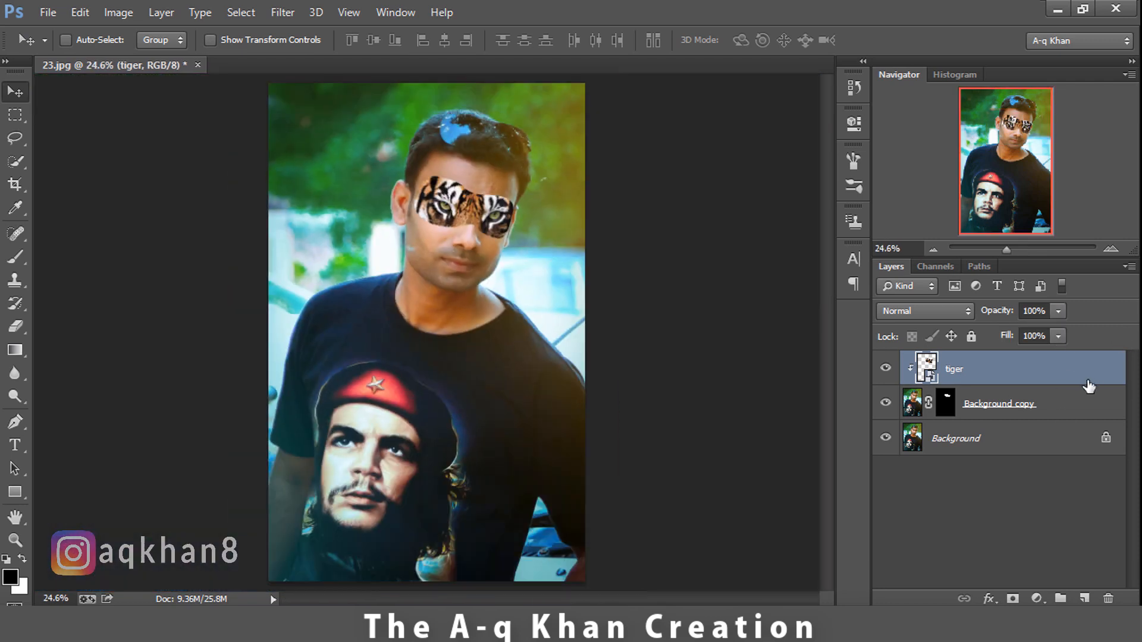
- Toggle the tiger layer's visibility to check the eyes, and rasterize the tiger layer
{"action": "left_click", "coordinate": [885, 367]}
{"action": "left_click", "coordinate": [885, 367]}
{"action": "key", "text": "ctrl+plus"}
{"action": "key", "text": "ctrl+plus"}
{"action": "key", "text": "ctrl+plus"}
{"action": "key", "text": "ctrl+plus"}
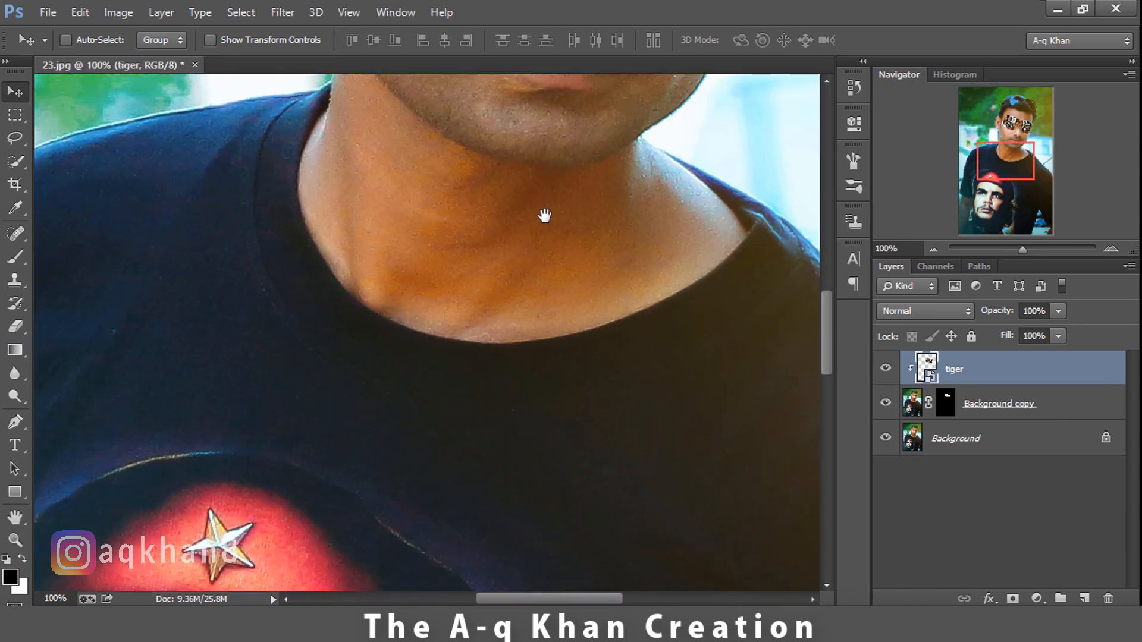
{"action": "left_click_drag", "start_coordinate": [545, 215], "coordinate": [454, 566]}
{"action": "right_click", "coordinate": [1075, 363]}
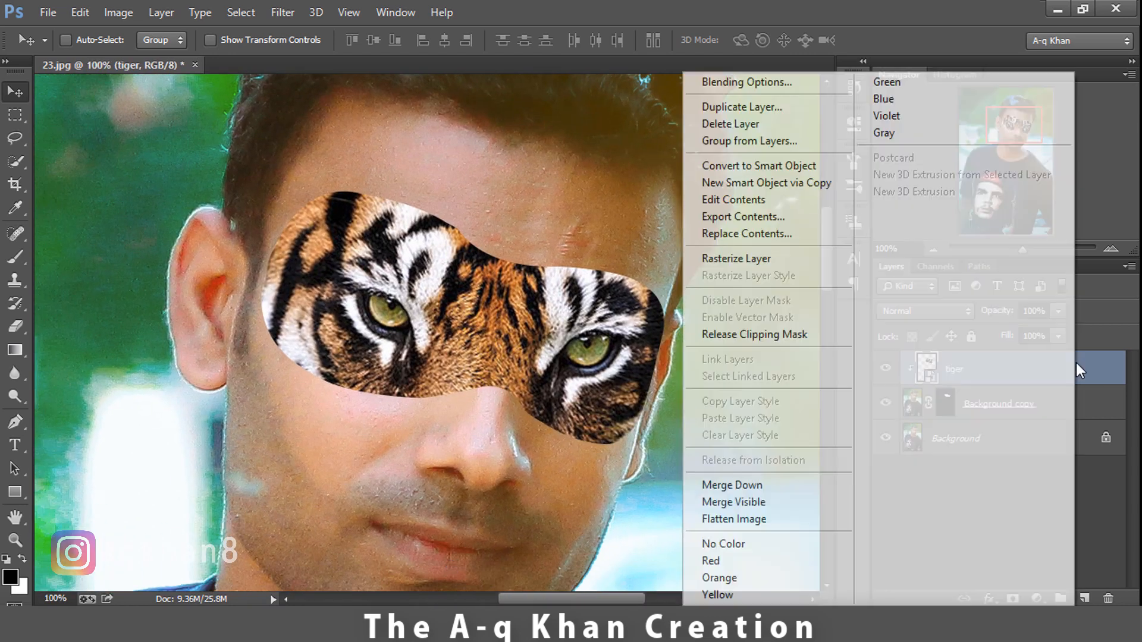
{"action": "left_click", "coordinate": [765, 259]}
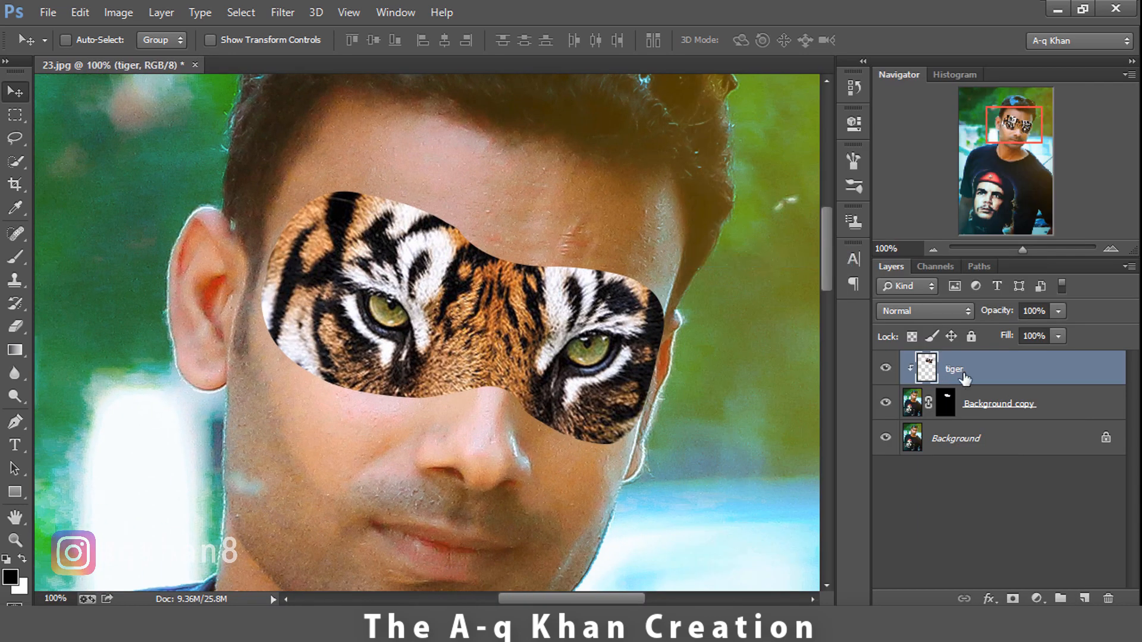
- Combine the tiger and Background copy layers into one smart object and rasterize the resulting tiger layer
{"action": "left_click", "coordinate": [1048, 405], "text": "shift"}
{"action": "right_click", "coordinate": [1048, 405]}
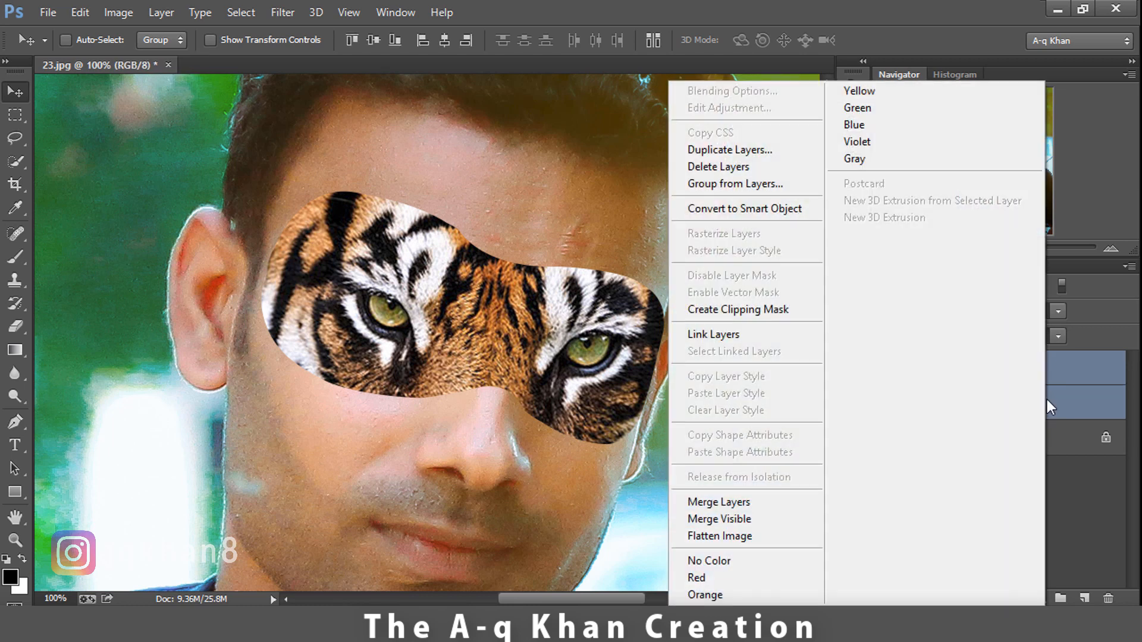
{"action": "left_click", "coordinate": [807, 212]}
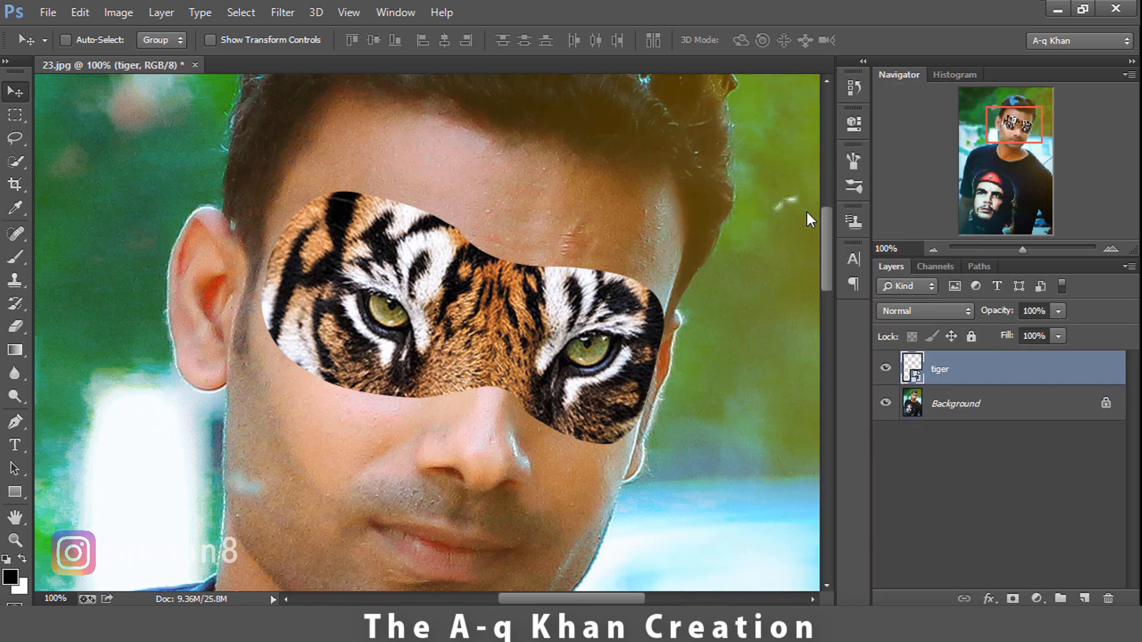
{"action": "right_click", "coordinate": [1067, 379]}
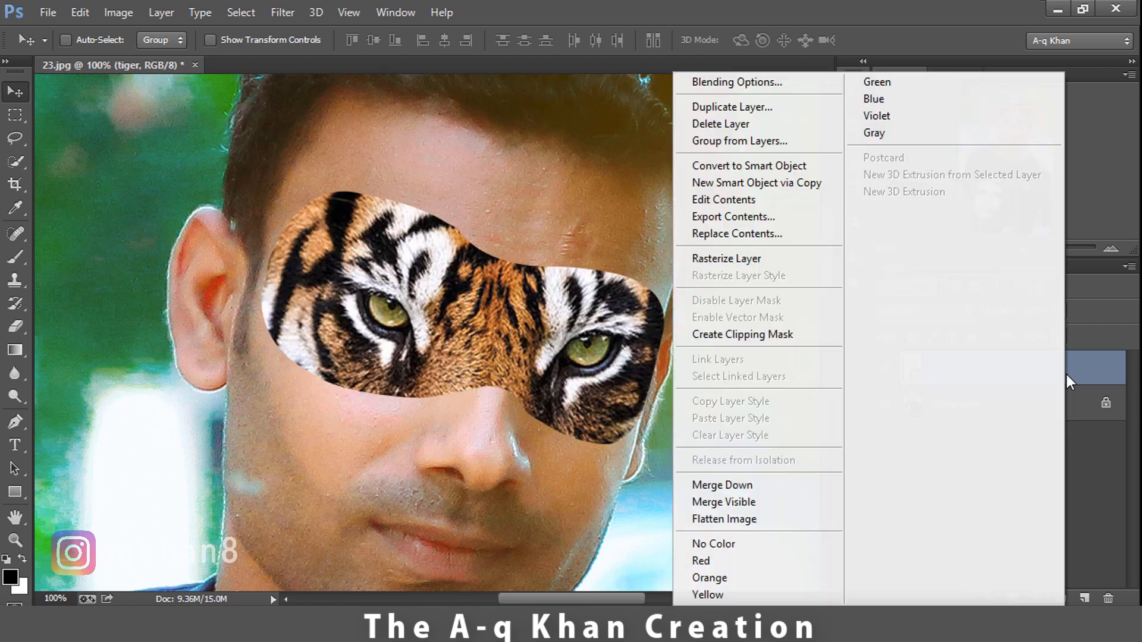
{"action": "left_click", "coordinate": [769, 266]}
- Open the tiger layer's blending options and enable a Drop Shadow, keeping the tiger mask in view
{"action": "right_click", "coordinate": [1047, 370]}
{"action": "left_click", "coordinate": [790, 90]}
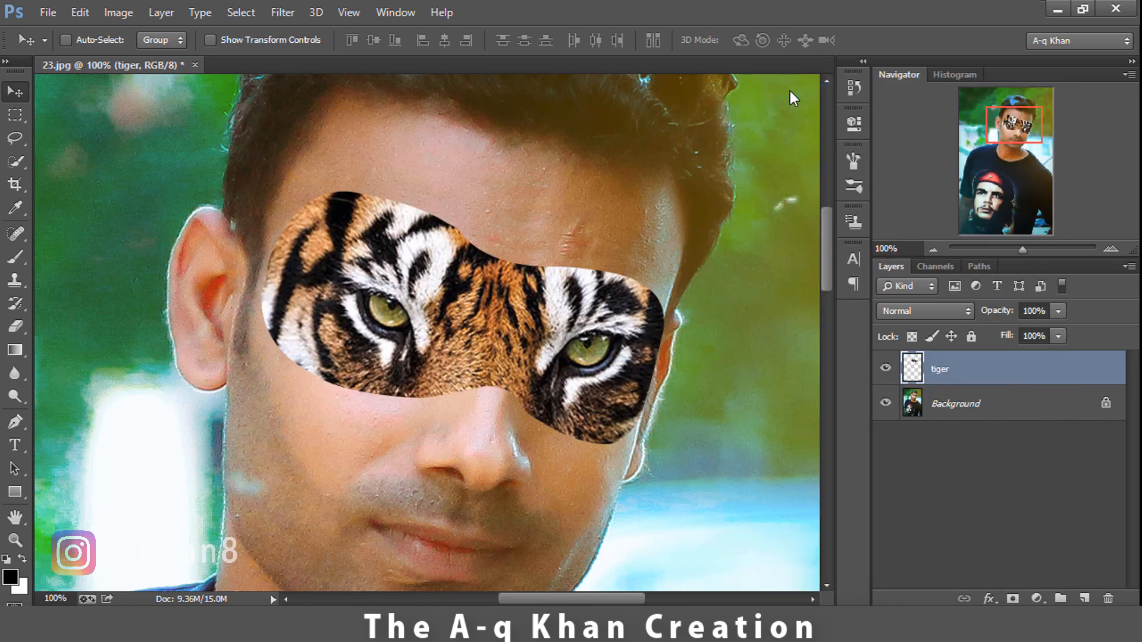
{"action": "left_click", "coordinate": [662, 433]}
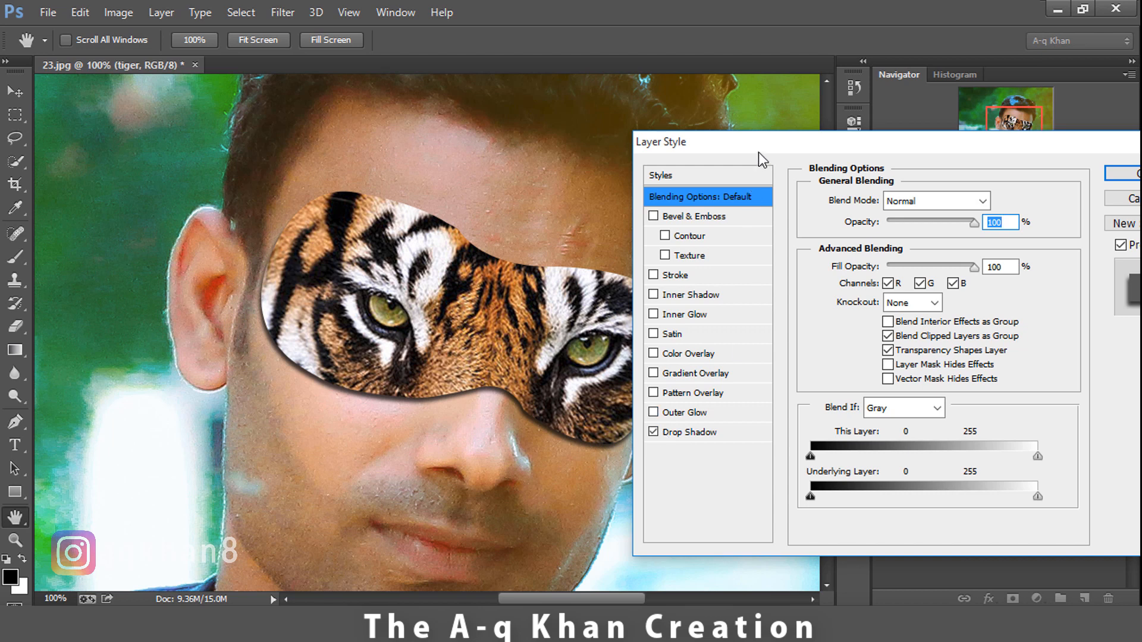
{"action": "left_click_drag", "start_coordinate": [759, 152], "coordinate": [830, 95]}
{"action": "left_click_drag", "start_coordinate": [943, 95], "coordinate": [926, 98]}
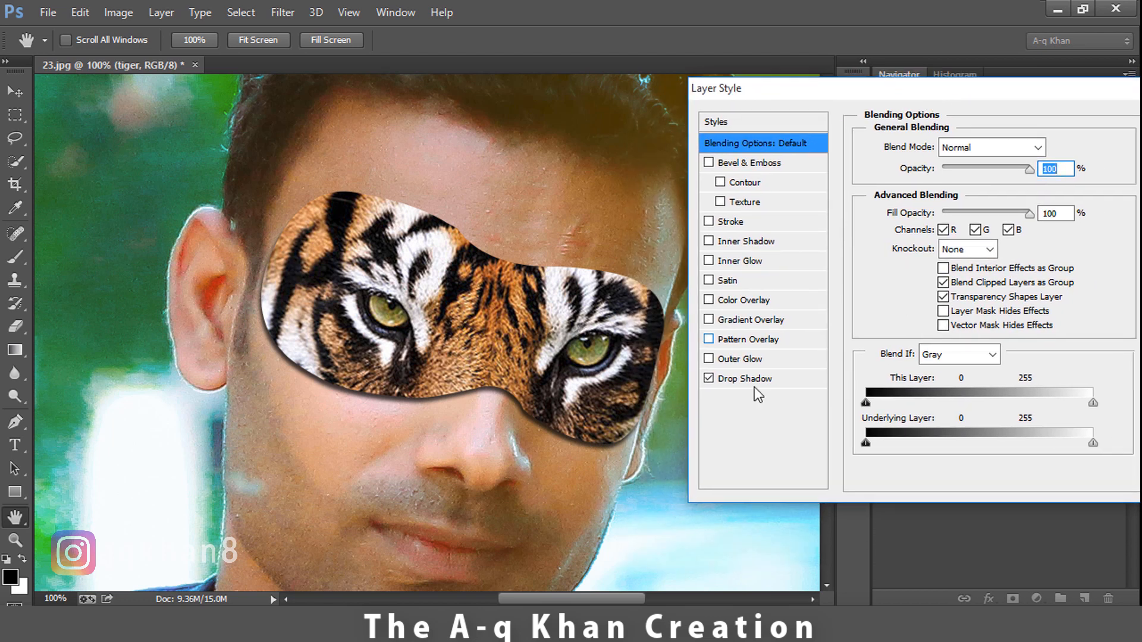
- Set the drop shadow's distance to 9 px, spread to 2% and size to 10 px, and apply the layer style
{"action": "left_click", "coordinate": [764, 381]}
{"action": "left_click_drag", "start_coordinate": [937, 267], "coordinate": [940, 265]}
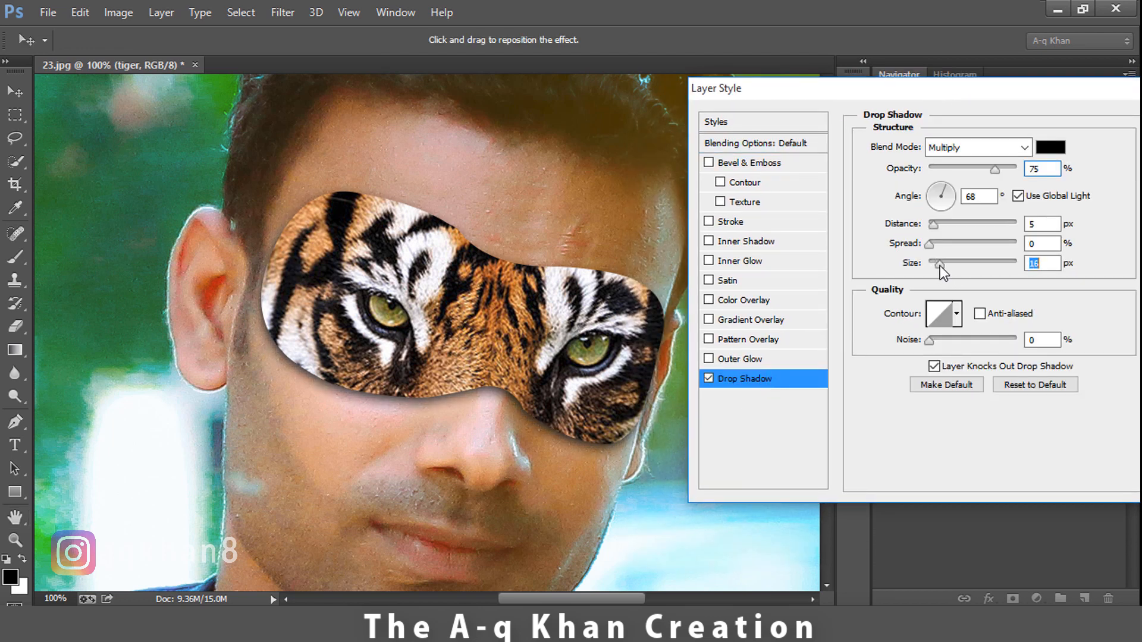
{"action": "left_click", "coordinate": [927, 244]}
{"action": "left_click_drag", "start_coordinate": [933, 225], "coordinate": [937, 227]}
{"action": "left_click", "coordinate": [940, 266]}
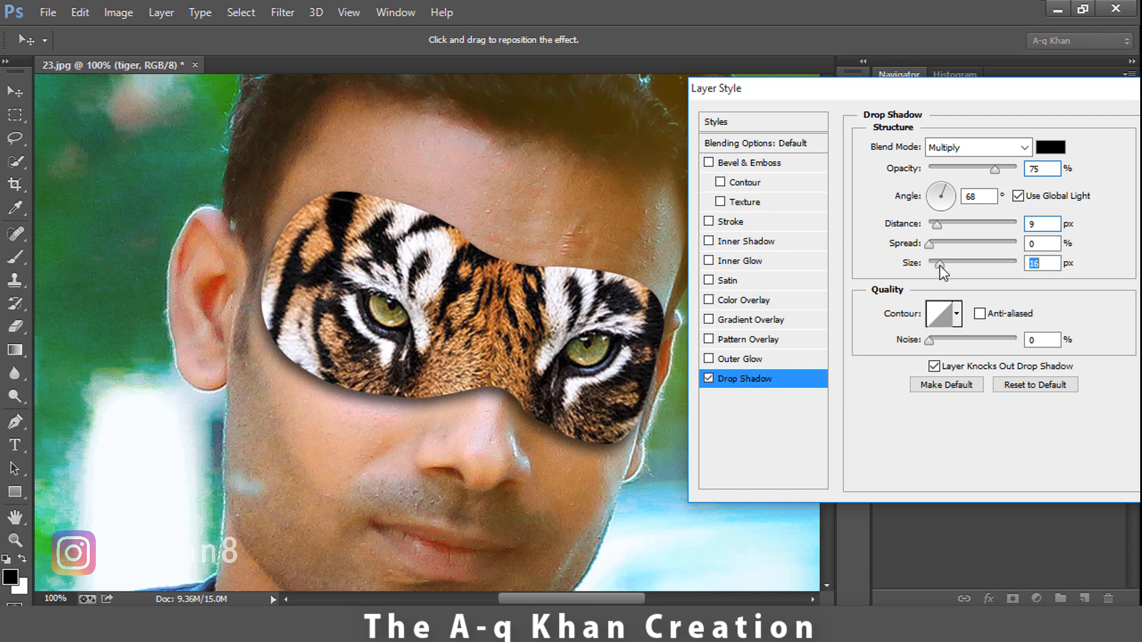
{"action": "left_click_drag", "start_coordinate": [940, 265], "coordinate": [930, 245]}
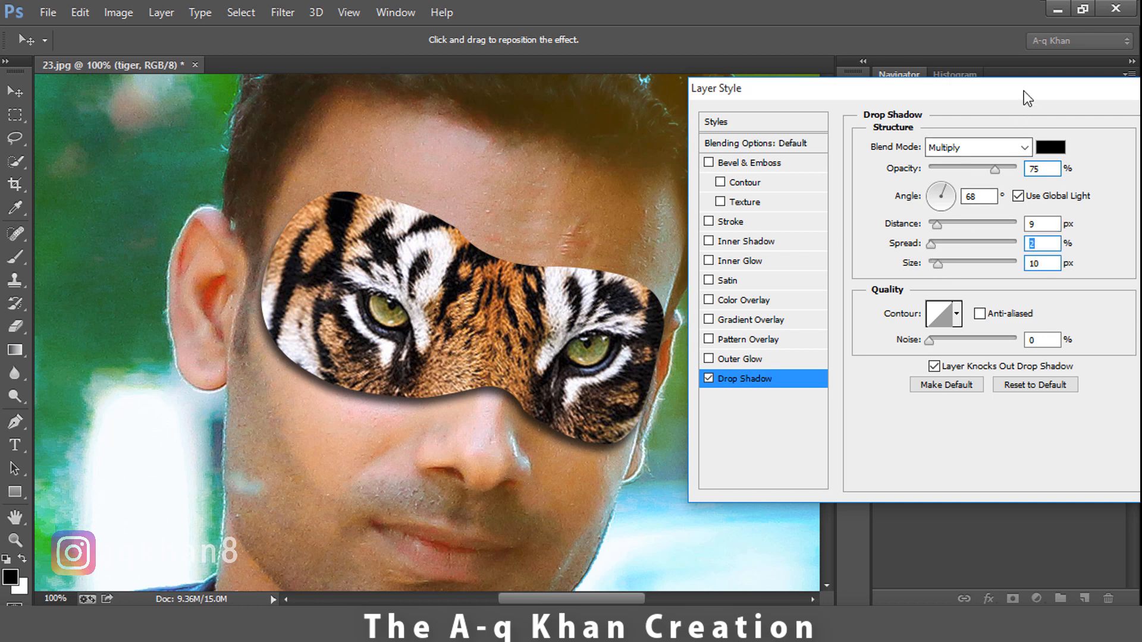
{"action": "left_click_drag", "start_coordinate": [1023, 90], "coordinate": [904, 130]}
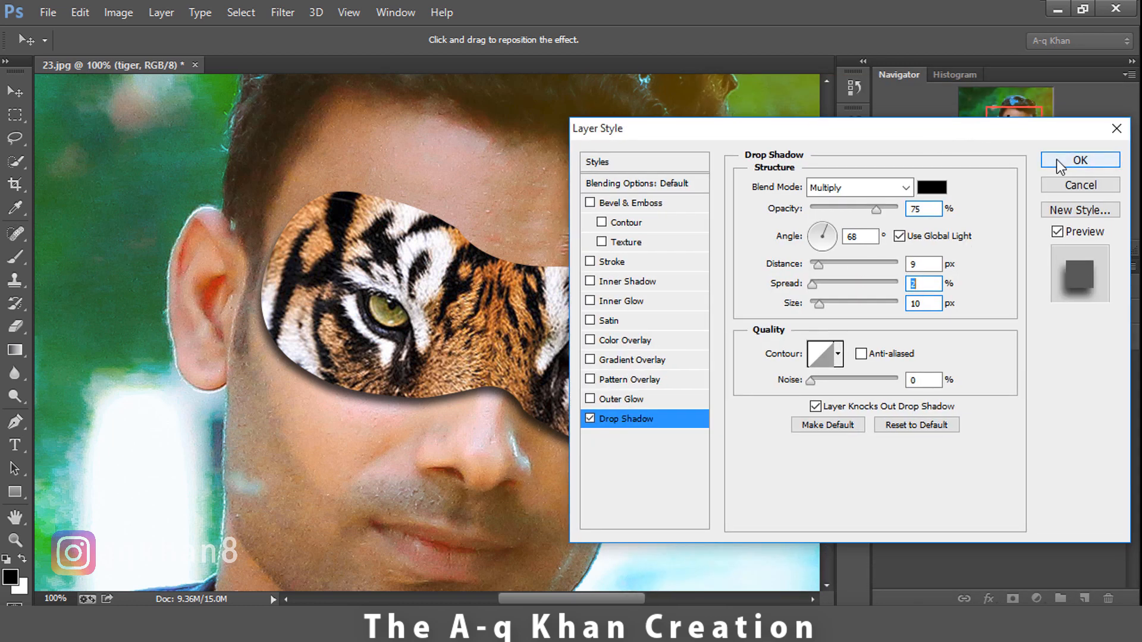
{"action": "left_click", "coordinate": [1057, 160]}
- Cut a narrow slanted slot into the tiger mask near its ear-side edge with a freehand Lasso selection, and deselect
{"action": "key", "text": "ctrl+minus"}
{"action": "key", "text": "ctrl+minus"}
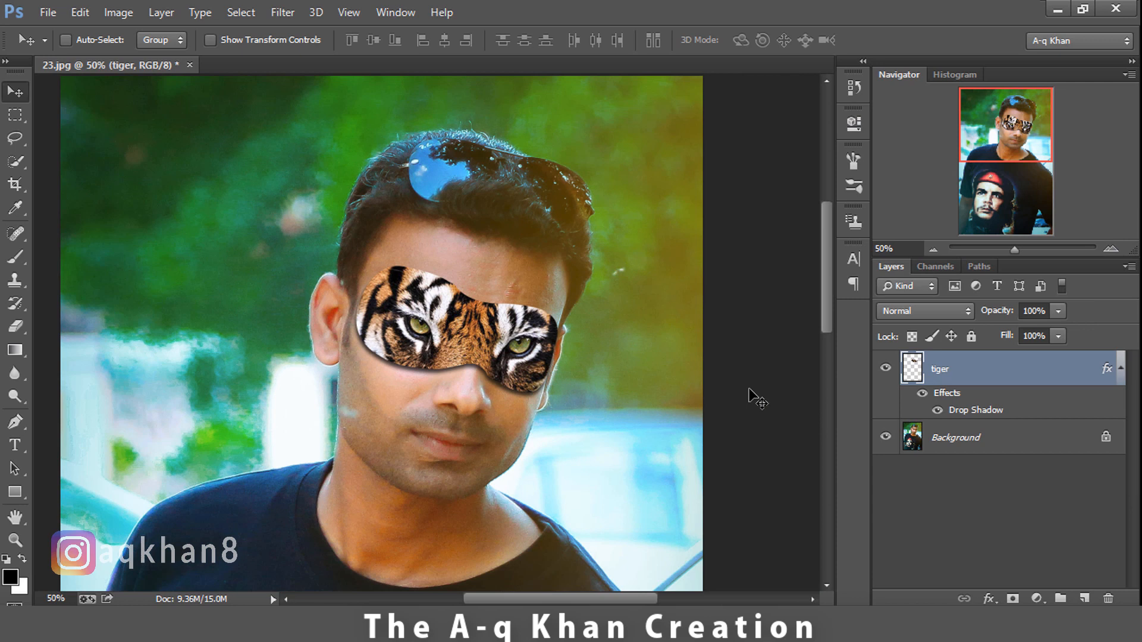
{"action": "key", "text": "ctrl+plus"}
{"action": "key", "text": "ctrl+plus"}
{"action": "key", "text": "ctrl+plus"}
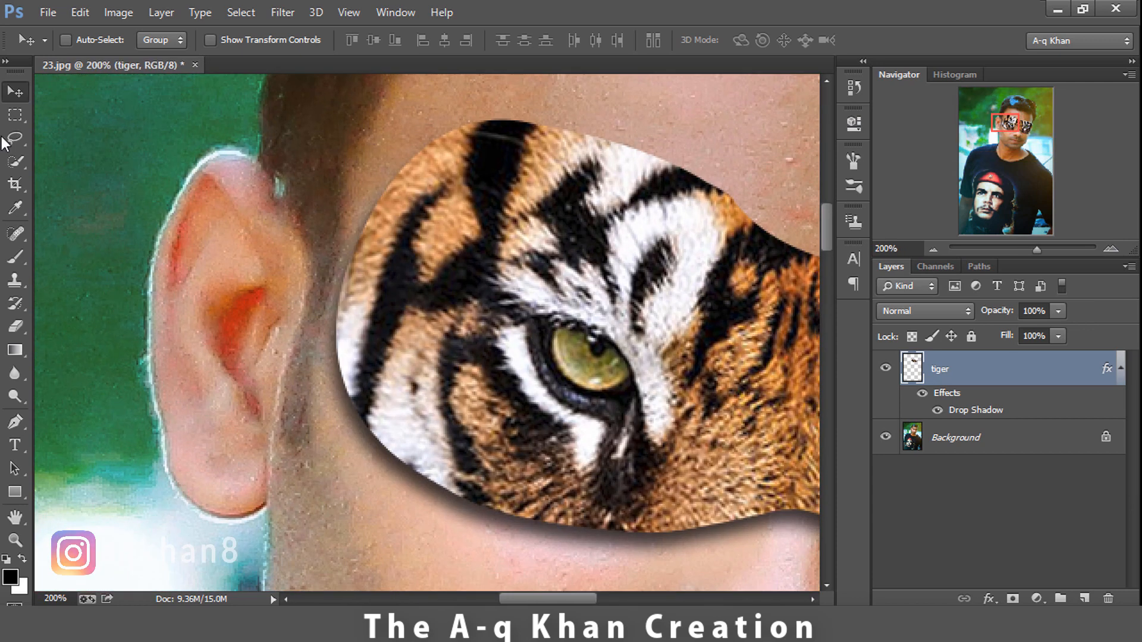
{"action": "left_click", "coordinate": [12, 140]}
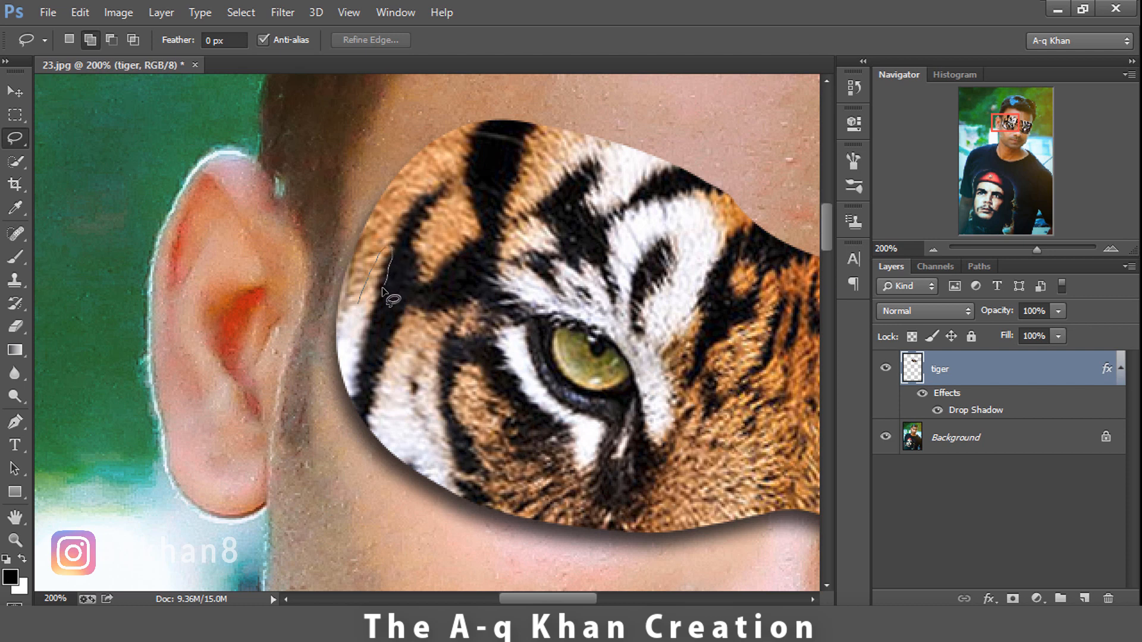
{"action": "left_click_drag", "start_coordinate": [360, 304], "coordinate": [360, 307]}
{"action": "key", "text": "Delete"}
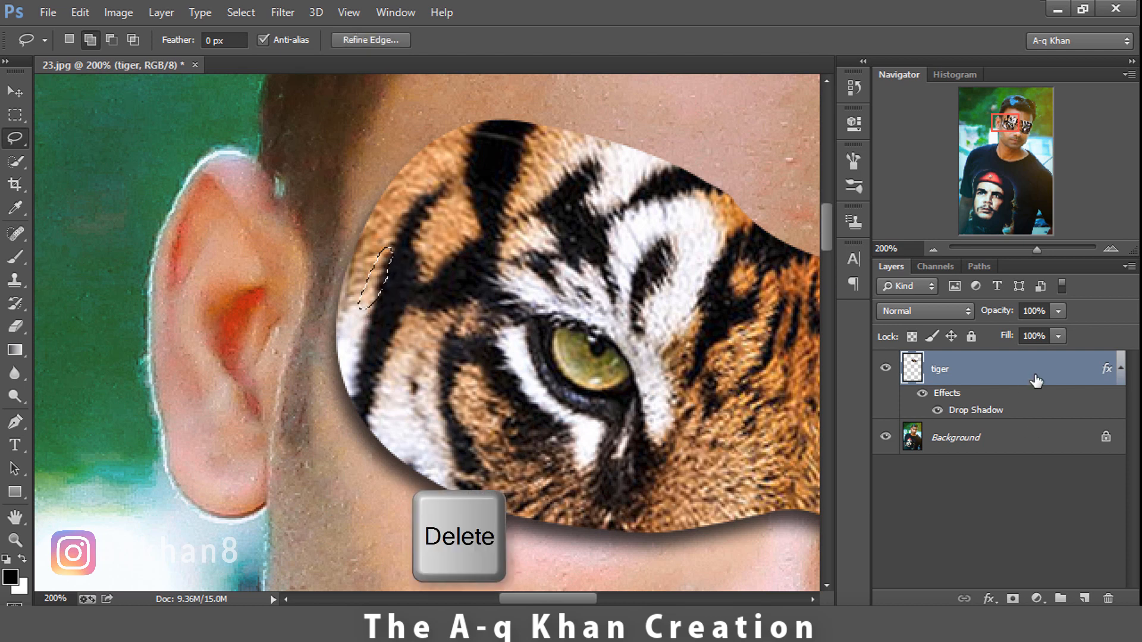
{"action": "key", "text": "v"}
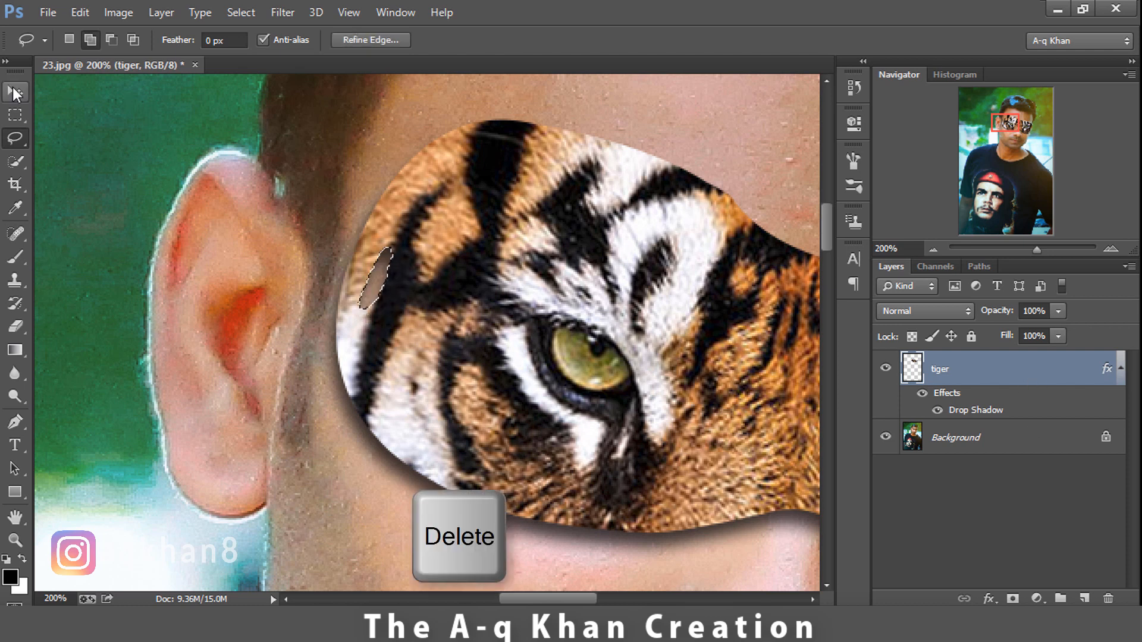
{"action": "key", "text": "ctrl+d"}
- Hide and show the tiger layer and its effects to check the cut slot and shadow
{"action": "left_click", "coordinate": [885, 370]}
{"action": "left_click", "coordinate": [886, 370]}
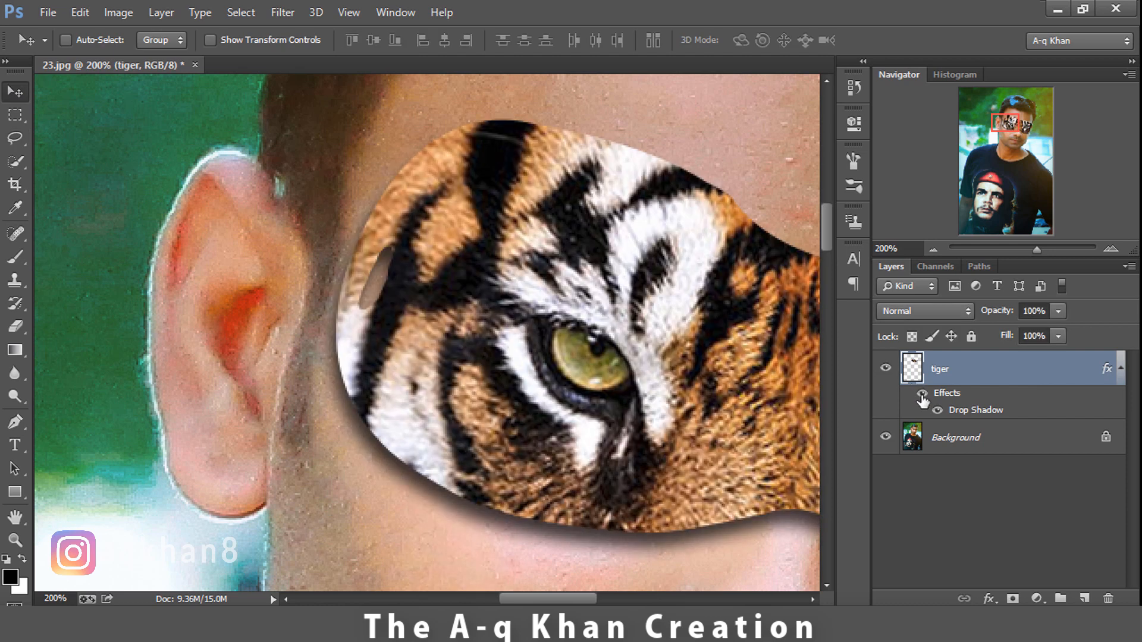
{"action": "left_click", "coordinate": [922, 395]}
{"action": "left_click", "coordinate": [922, 394]}
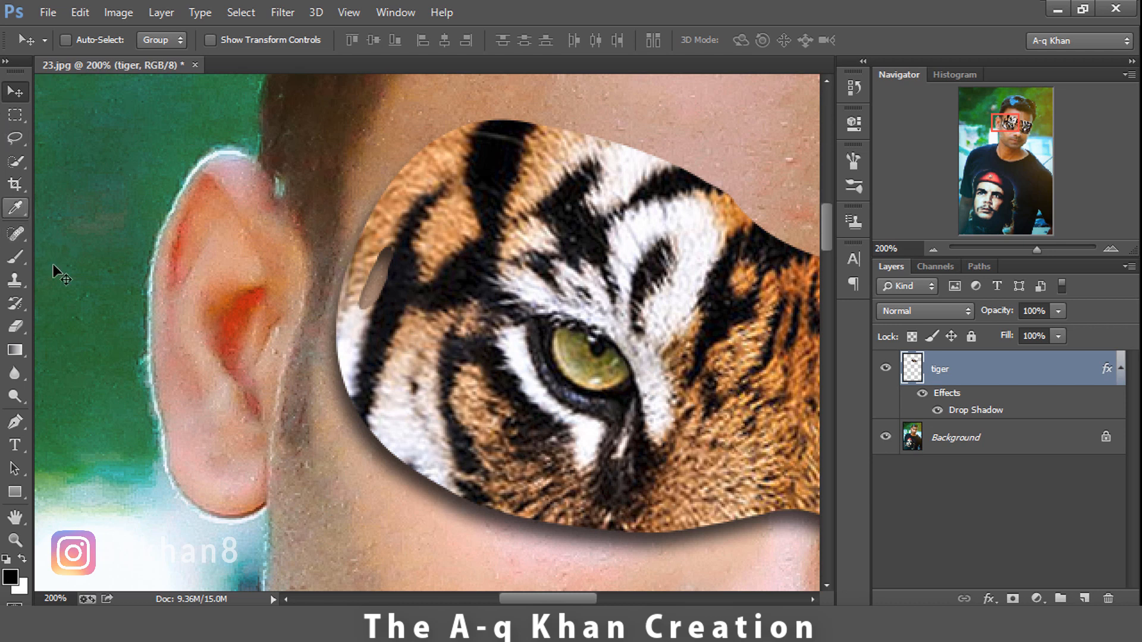
- On a new layer, draw a thin Pen path from the ear to the mask's slot and make it a selection with 0 px feather
{"action": "left_click", "coordinate": [1085, 598]}
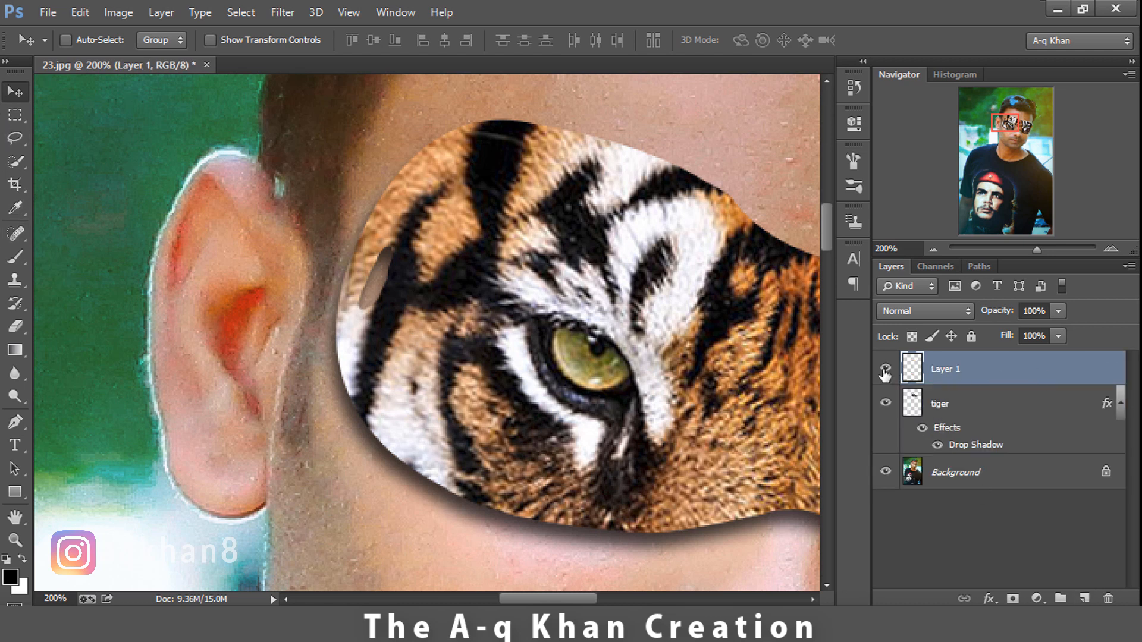
{"action": "left_click", "coordinate": [16, 421]}
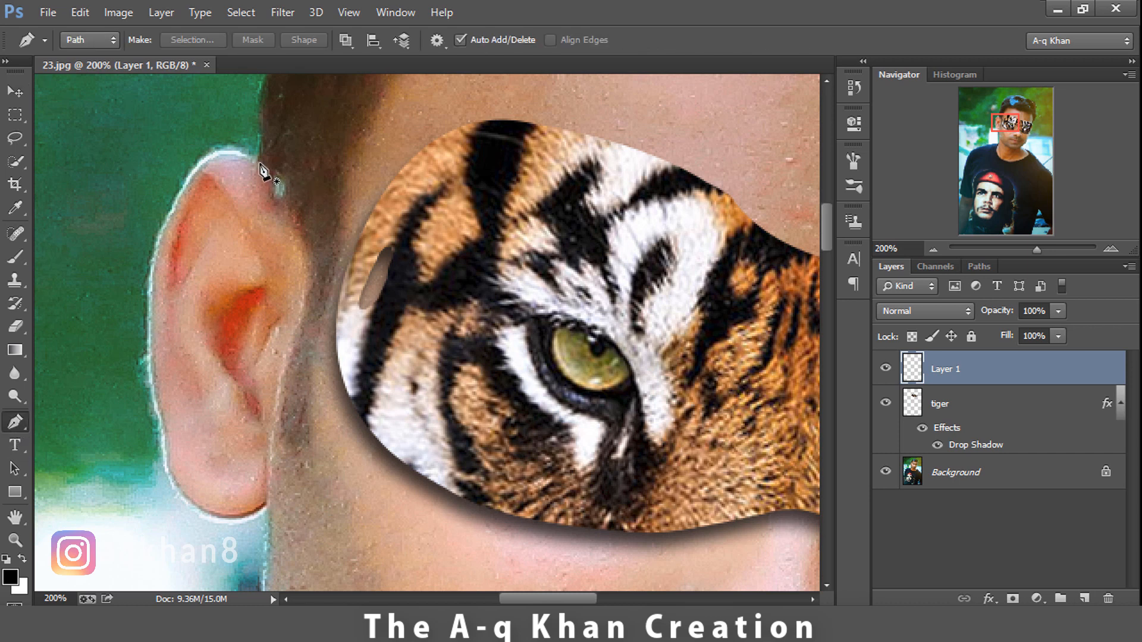
{"action": "left_click", "coordinate": [259, 164]}
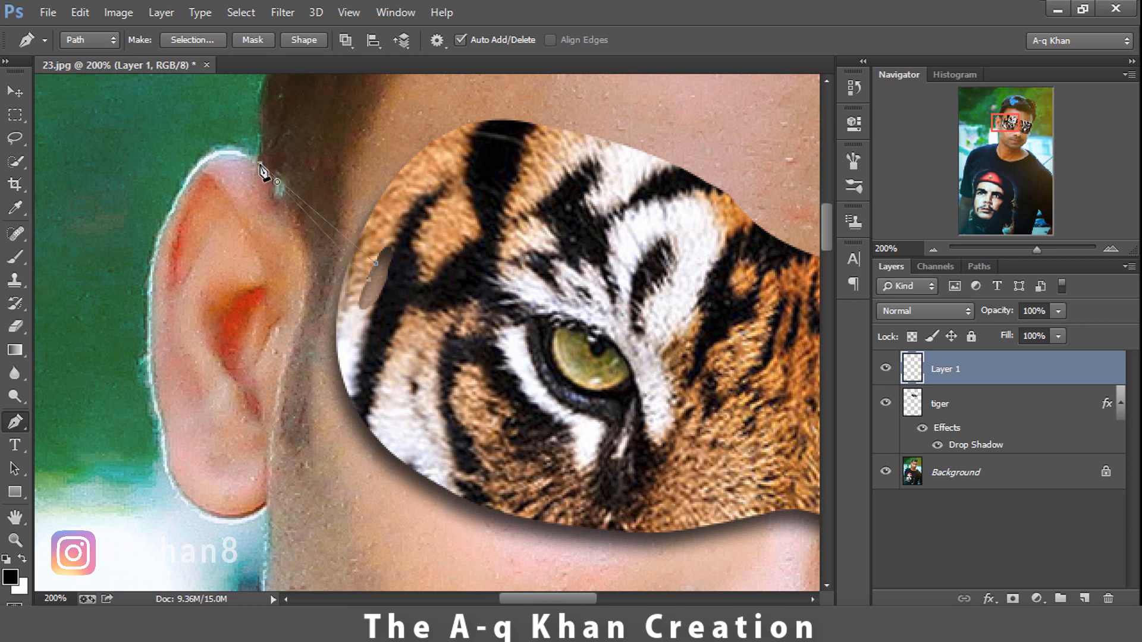
{"action": "right_click", "coordinate": [343, 245]}
{"action": "left_click", "coordinate": [405, 255]}
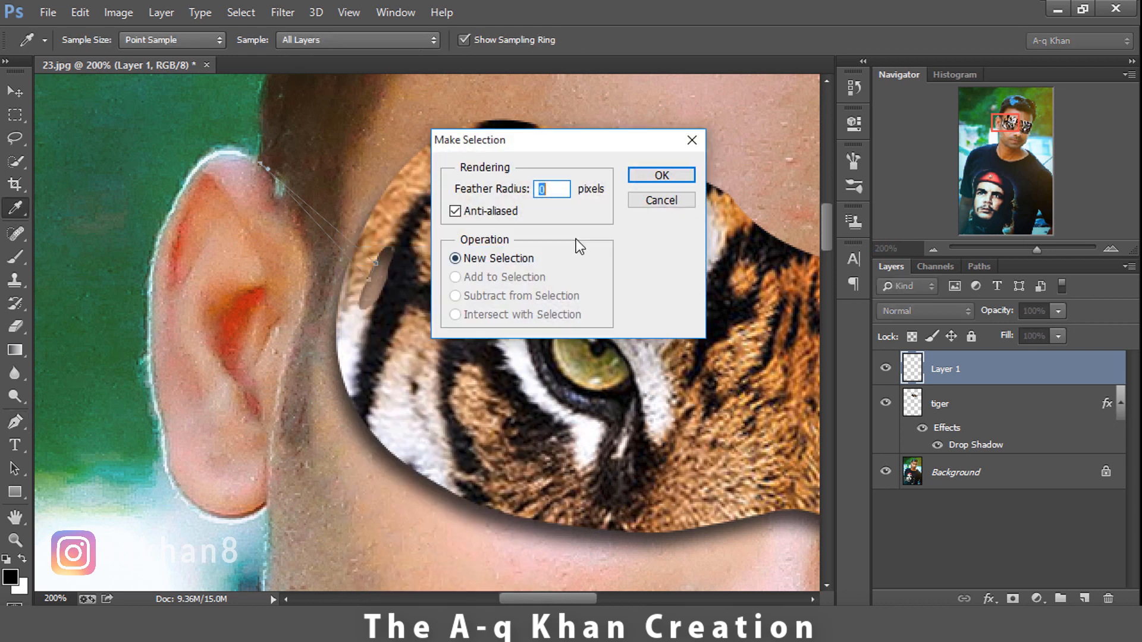
{"action": "left_click", "coordinate": [647, 180]}
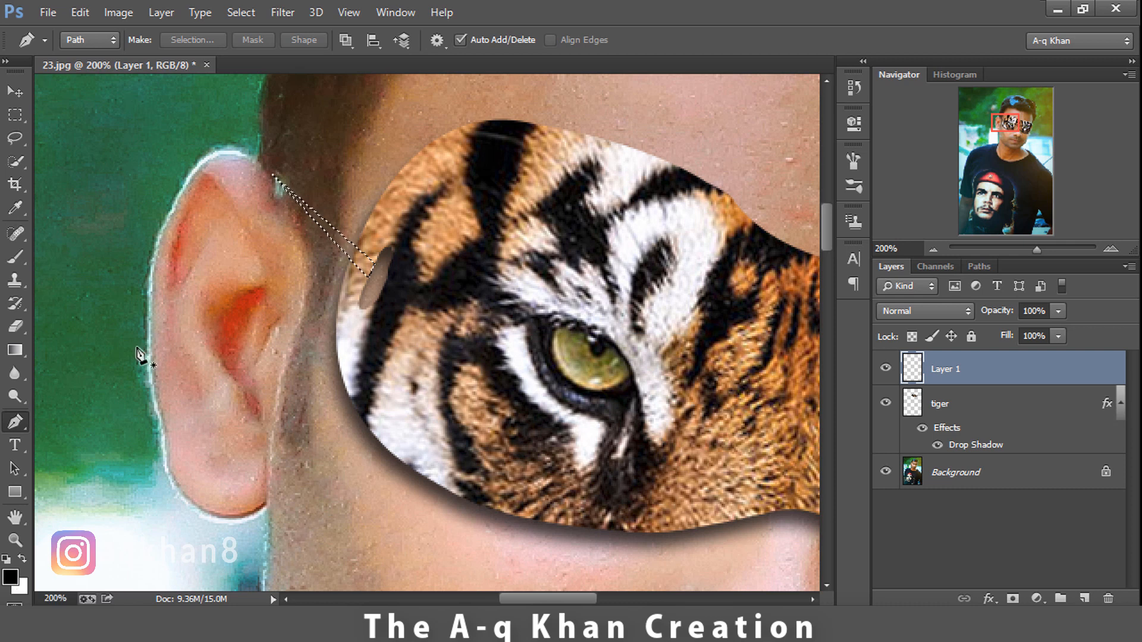
- Paint the strap selection black with a 70 px brush on the new layer, and deselect
{"action": "left_click", "coordinate": [9, 257]}
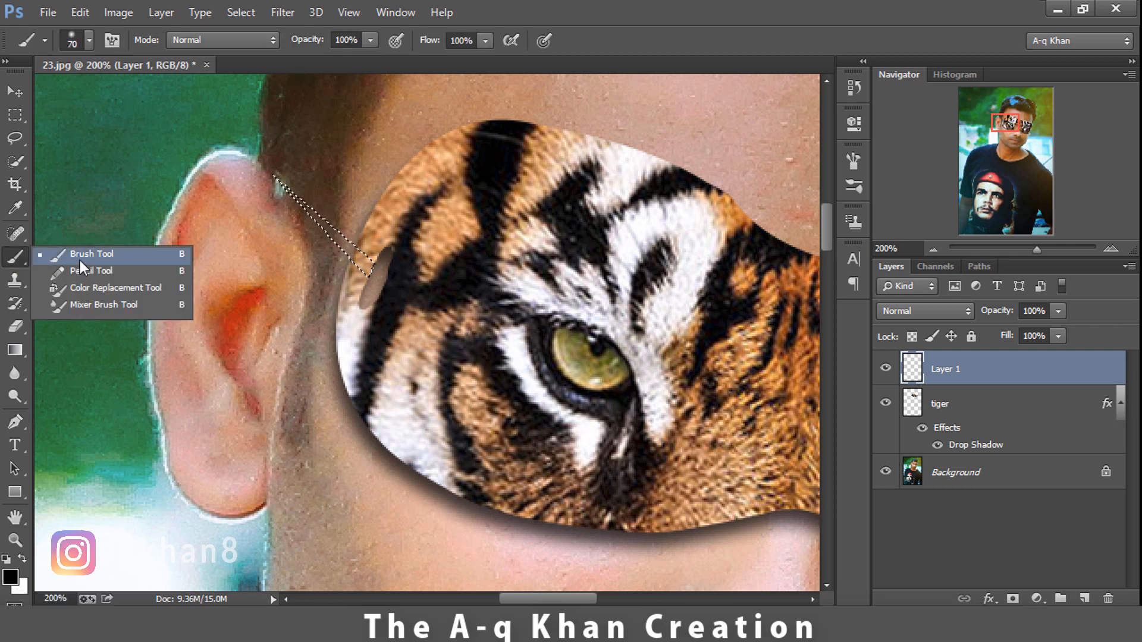
{"action": "left_click", "coordinate": [81, 260]}
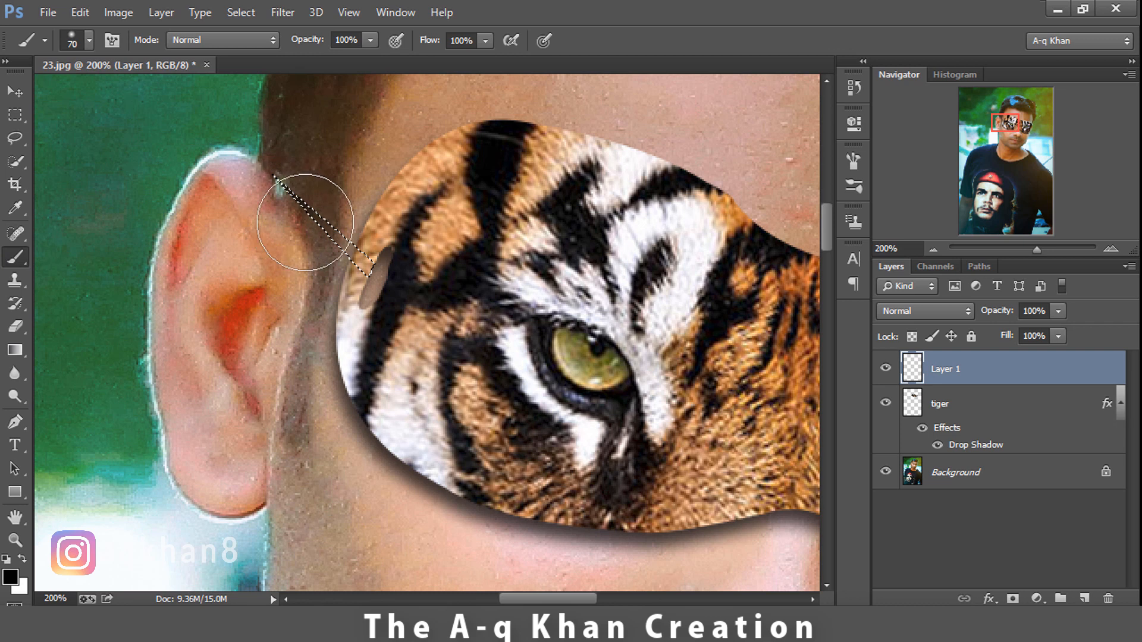
{"action": "mouse_move", "coordinate": [303, 220]}
{"action": "left_mouse_down"}
{"action": "mouse_move", "coordinate": [358, 276]}
{"action": "mouse_move", "coordinate": [303, 199]}
{"action": "mouse_move", "coordinate": [288, 204]}
{"action": "mouse_move", "coordinate": [357, 290]}
{"action": "mouse_move", "coordinate": [264, 167]}
{"action": "left_mouse_up"}
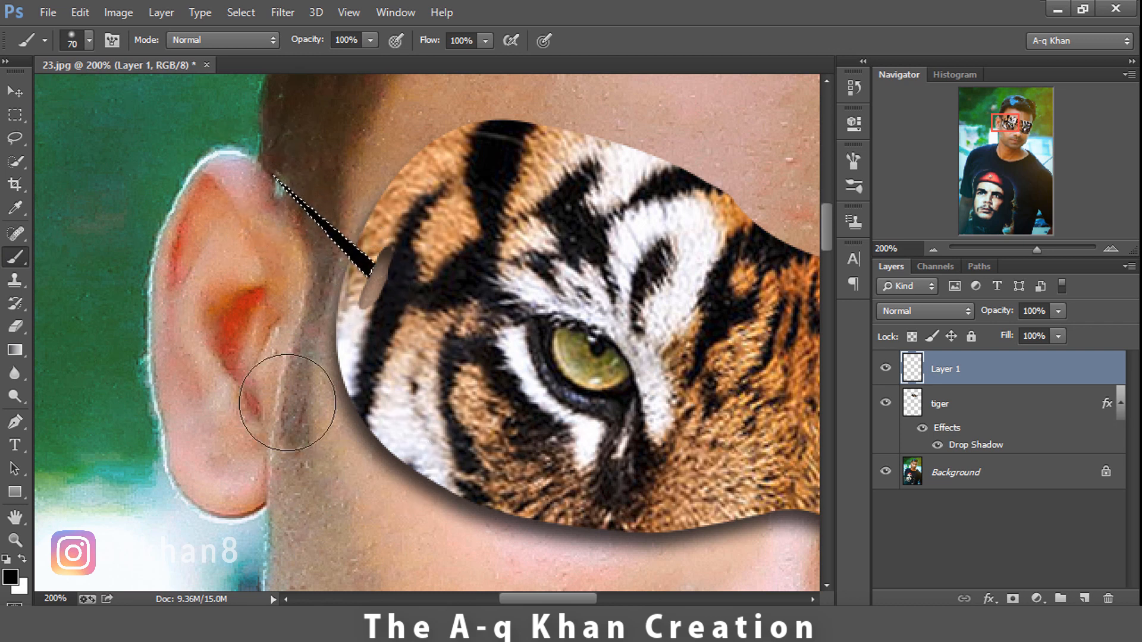
{"action": "left_click", "coordinate": [13, 92]}
{"action": "key", "text": "ctrl+d"}
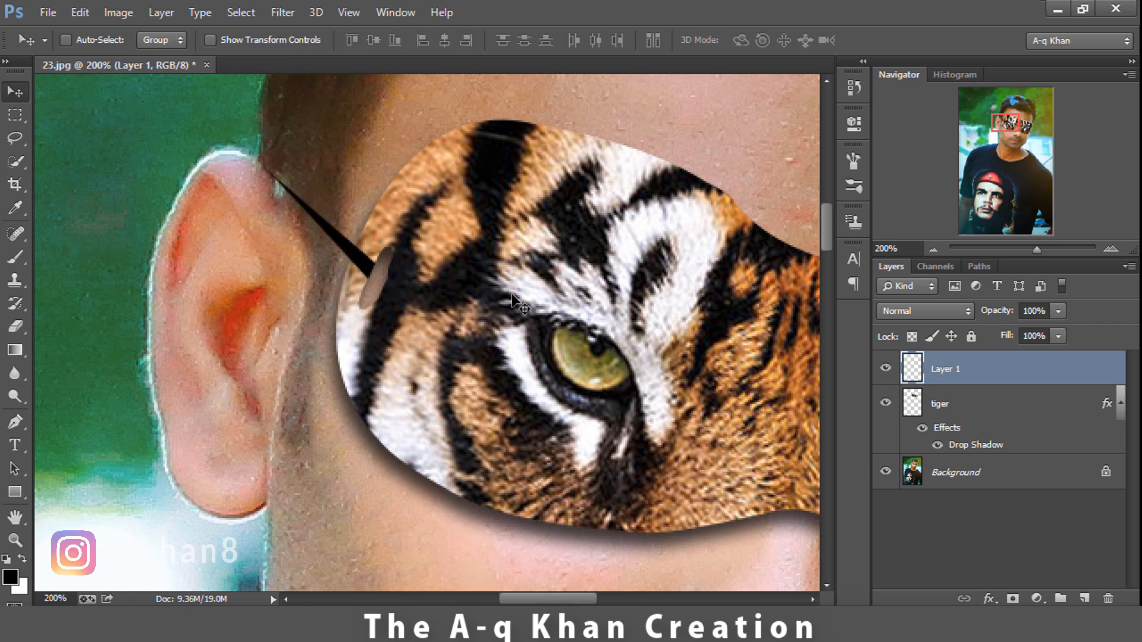
- Stamp a merged copy of all visible layers onto a new layer at the top of the stack
{"action": "key", "text": "ctrl+0"}
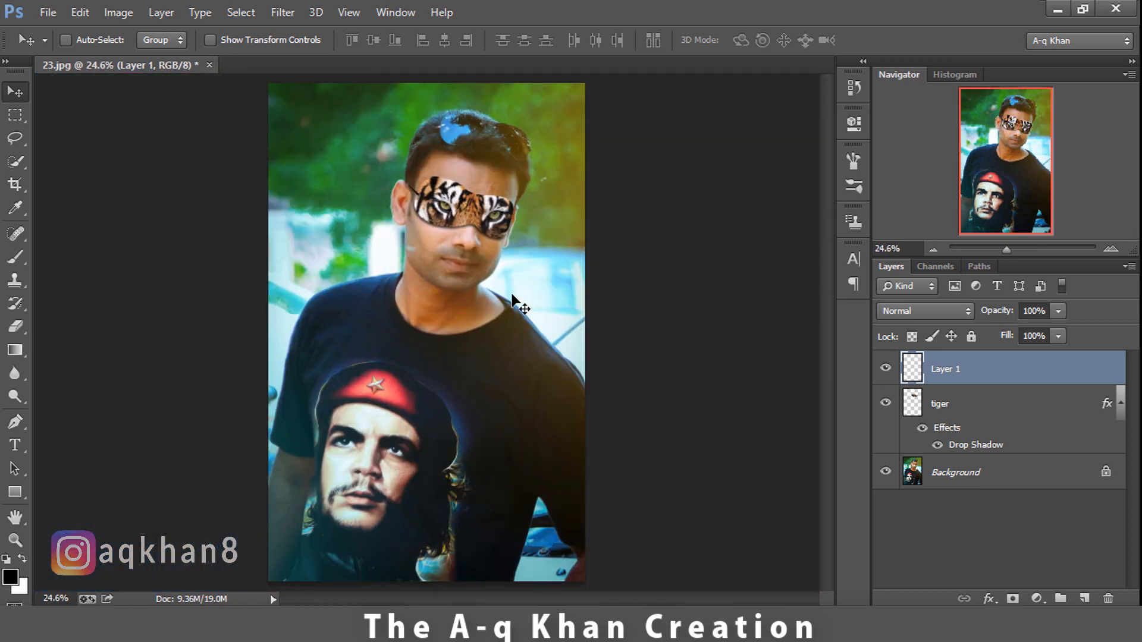
{"action": "key", "text": "ctrl+alt+shift+e"}
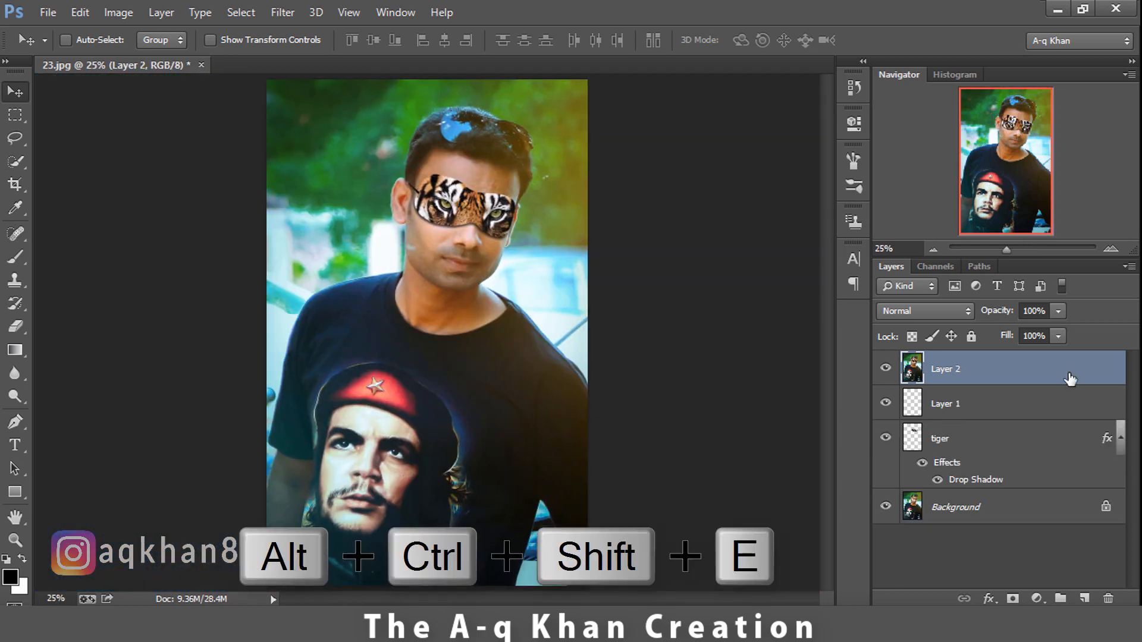